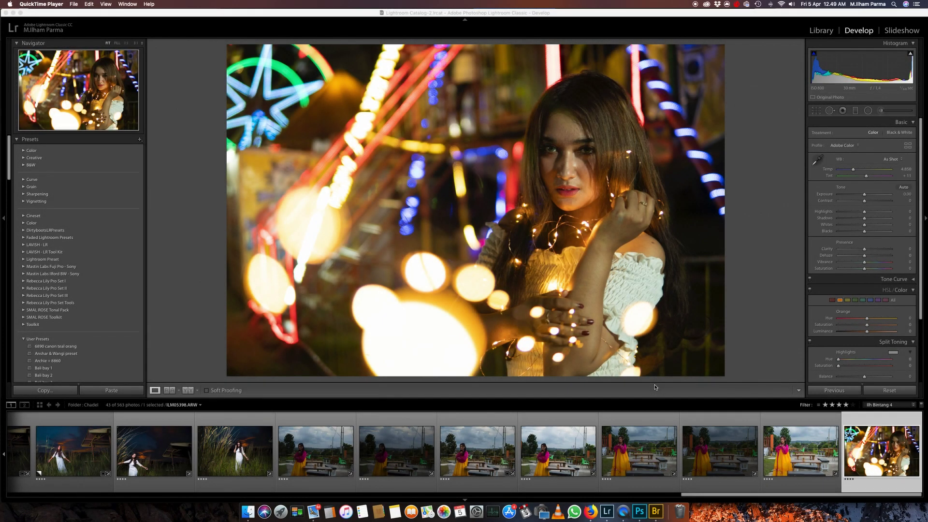
Apply Auto tone, then bring Contrast near zero, tweak Tint and lift Shadows further
left_click(693, 494)
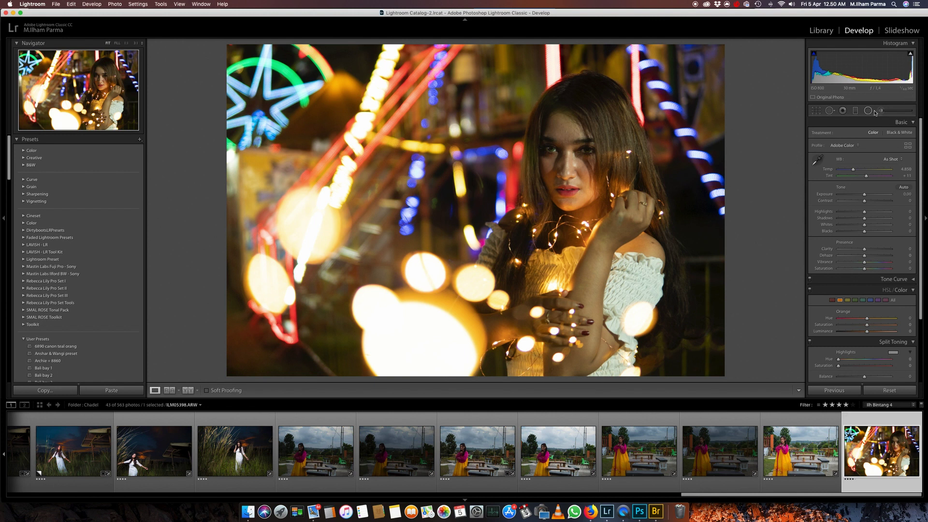
left_click(904, 187)
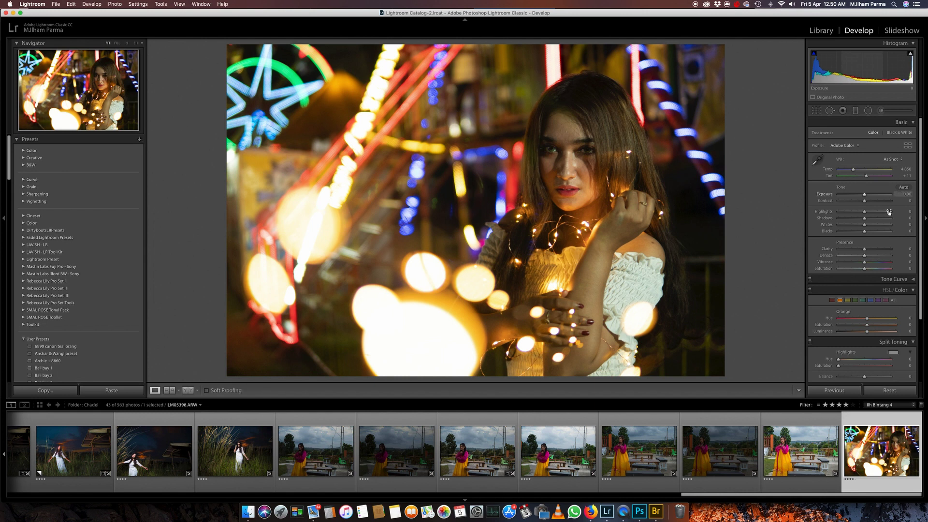
mouse_move(856, 200)
left_mouse_down()
mouse_move(844, 213)
mouse_move(865, 193)
mouse_move(841, 170)
mouse_move(870, 177)
left_mouse_up()
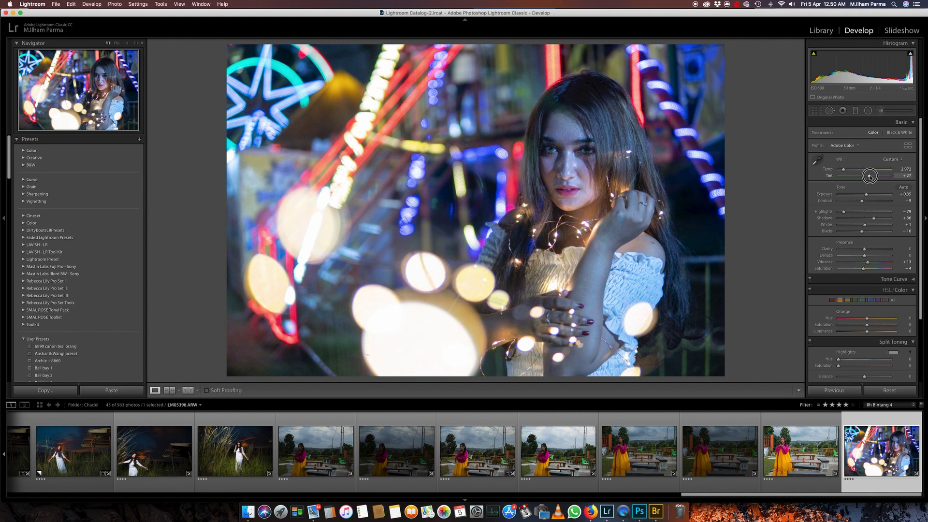
left_click_drag(870, 177, 868, 176)
left_click_drag(868, 177, 869, 177)
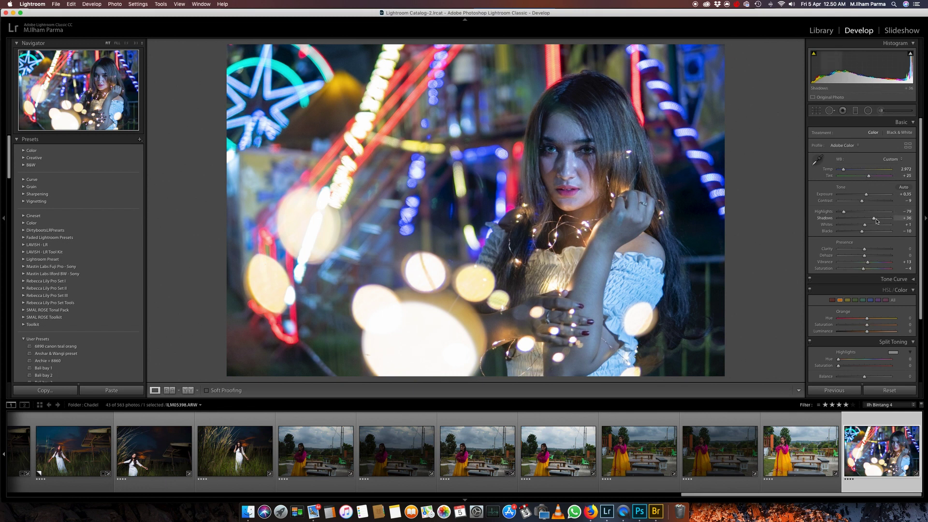
mouse_move(874, 219)
left_mouse_down()
mouse_move(864, 218)
mouse_move(868, 194)
left_mouse_up()
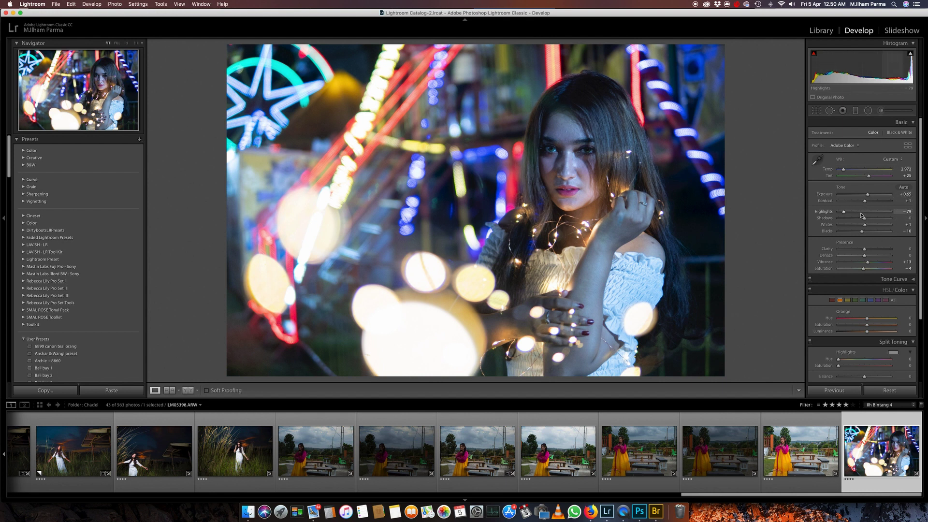
left_click_drag(865, 202, 863, 202)
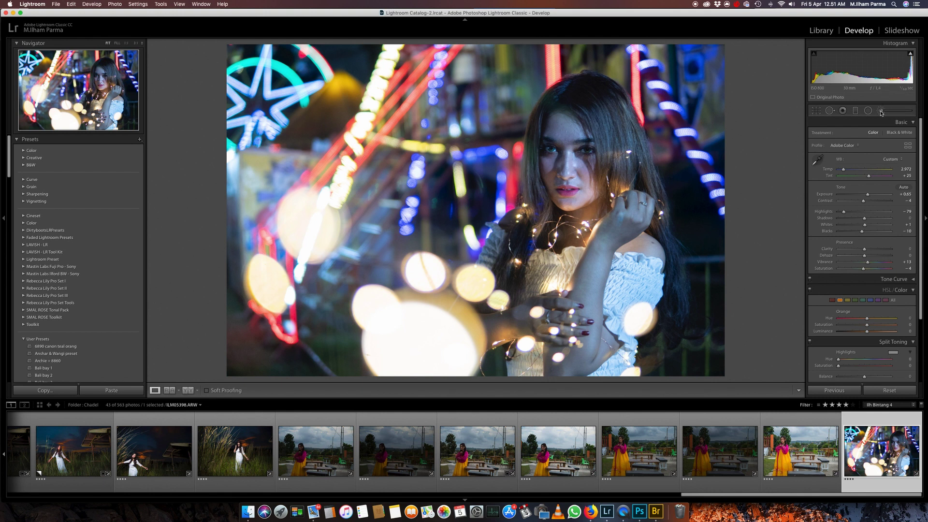
Paint an Adjustment Brush over the face with raised Exposure and warmer Temp
left_click(881, 111)
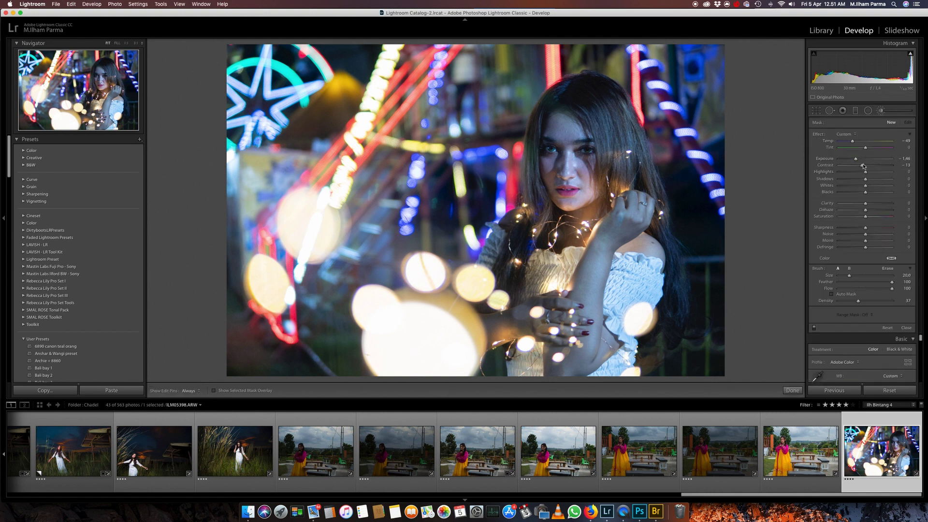
left_click_drag(856, 159, 877, 160)
left_click_drag(570, 135, 574, 154)
scroll(574, 157, "down", 2)
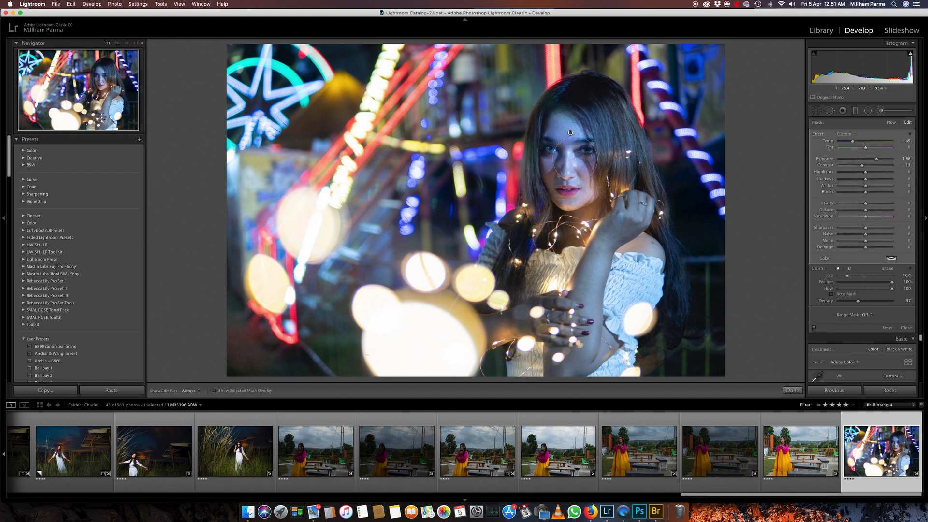
scroll(575, 155, "down", 2)
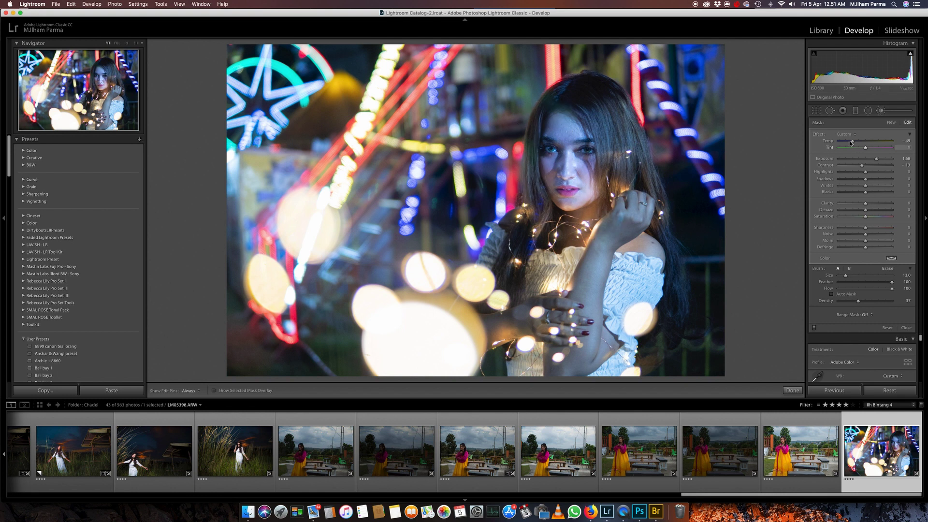
left_click_drag(852, 141, 866, 144)
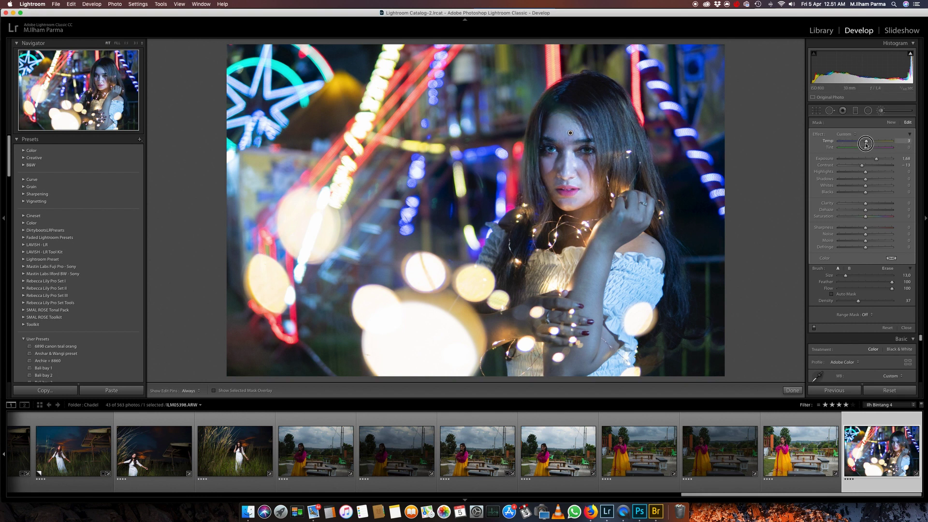
left_click_drag(876, 158, 872, 159)
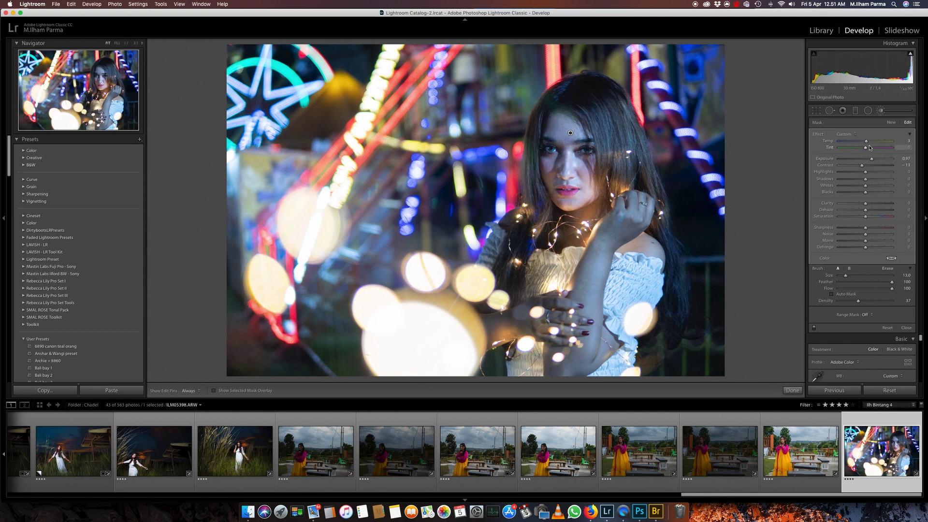
left_click_drag(865, 141, 873, 144)
Toggle pin visibility with H and resize the brush with [ and ] while painting
key("h")
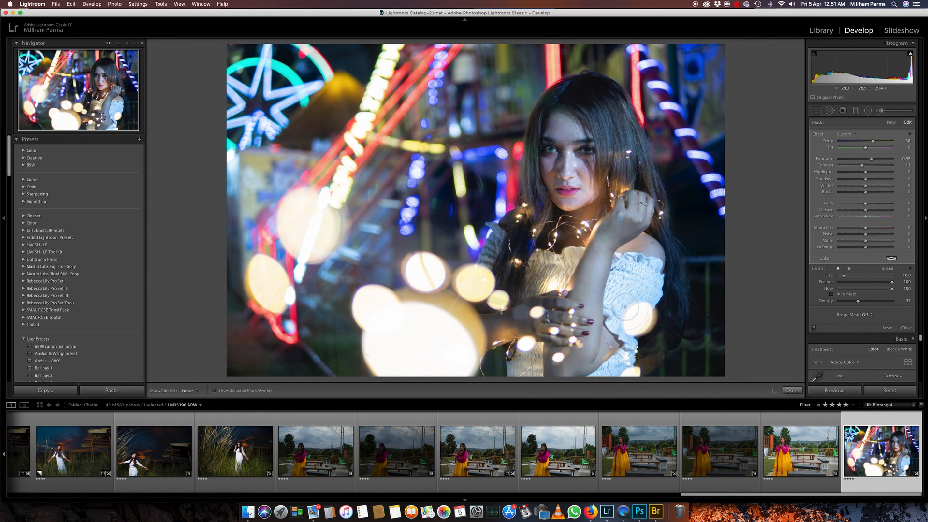
key("h")
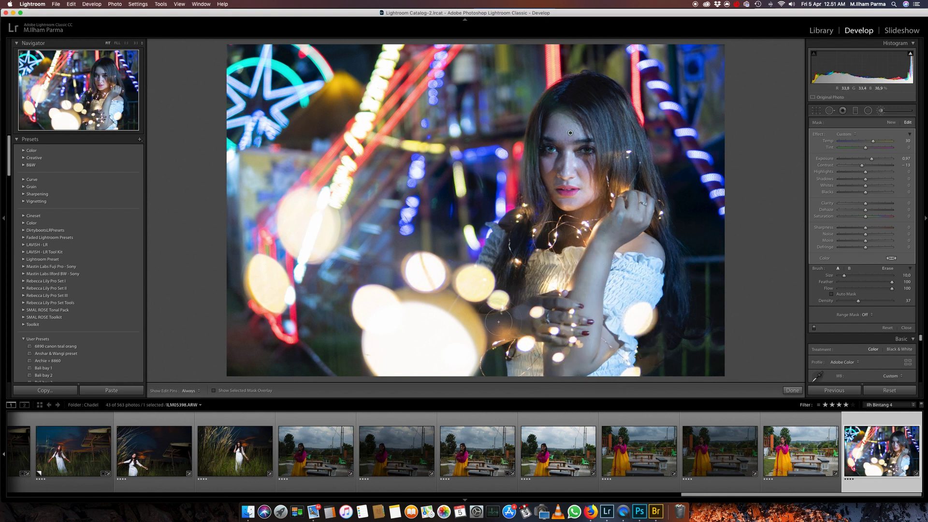
key("h")
key("bracketright")
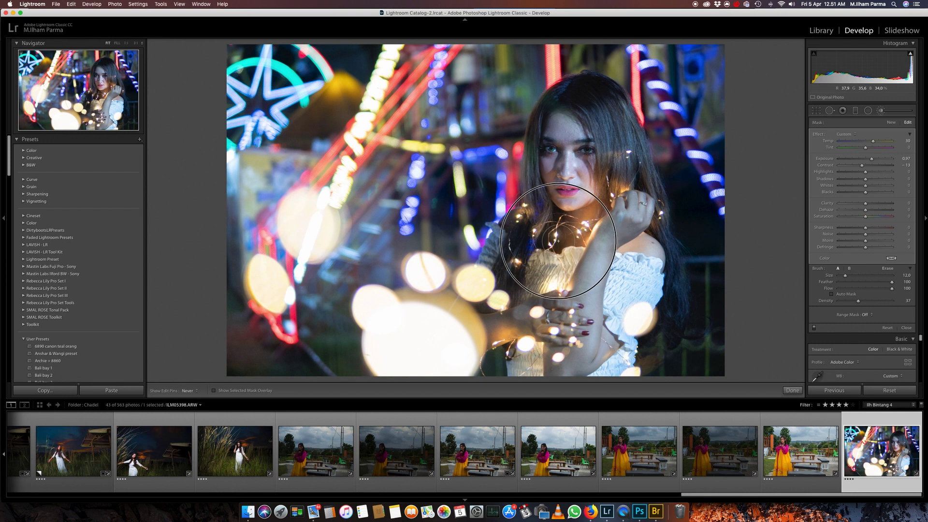
key("bracketleft")
key("h")
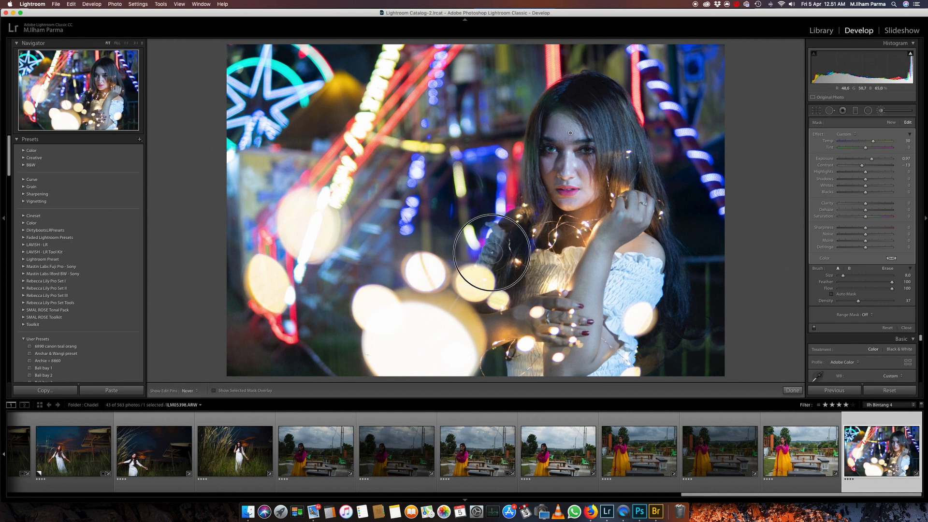
key("bracketright")
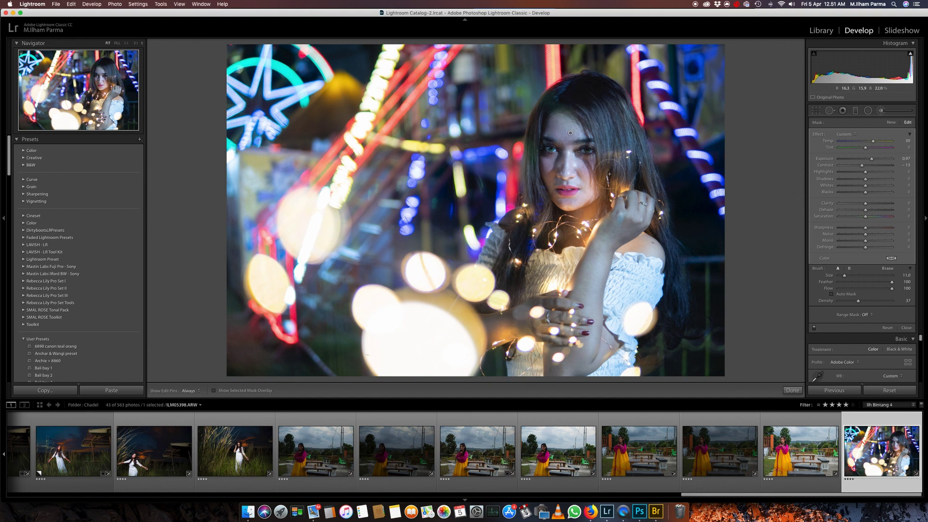
key("bracketleft")
key("bracketleft")
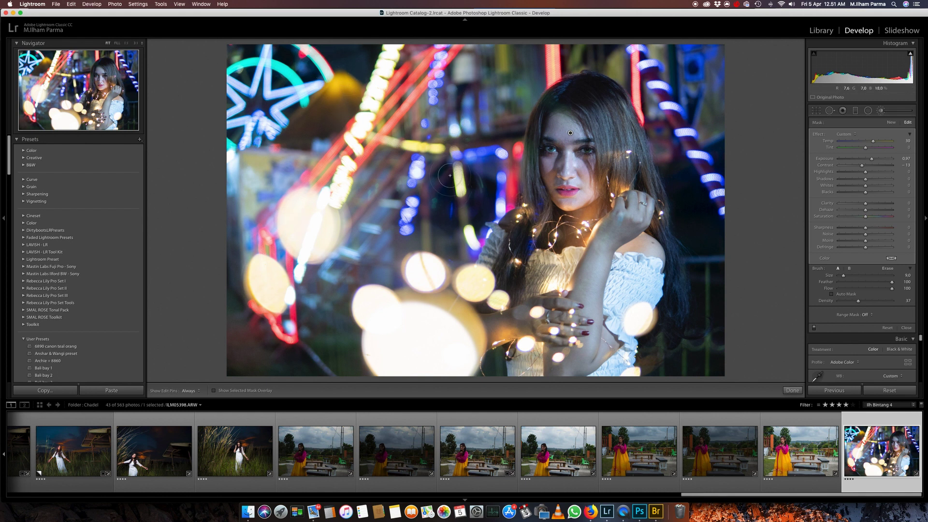
Add a new brush with Exposure -1.63 and paint it over the upper neon background
left_click(892, 122)
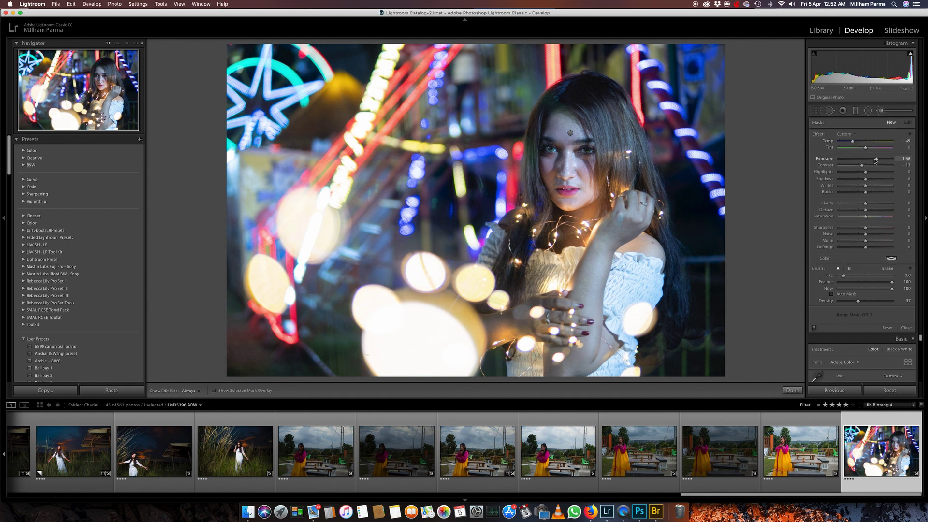
left_click_drag(875, 160, 854, 159)
scroll(306, 135, "up", 3)
scroll(306, 136, "up", 3)
scroll(305, 138, "up", 3)
scroll(270, 85, "up", 2)
mouse_move(254, 69)
left_mouse_down()
mouse_move(269, 224)
mouse_move(455, 112)
left_mouse_up()
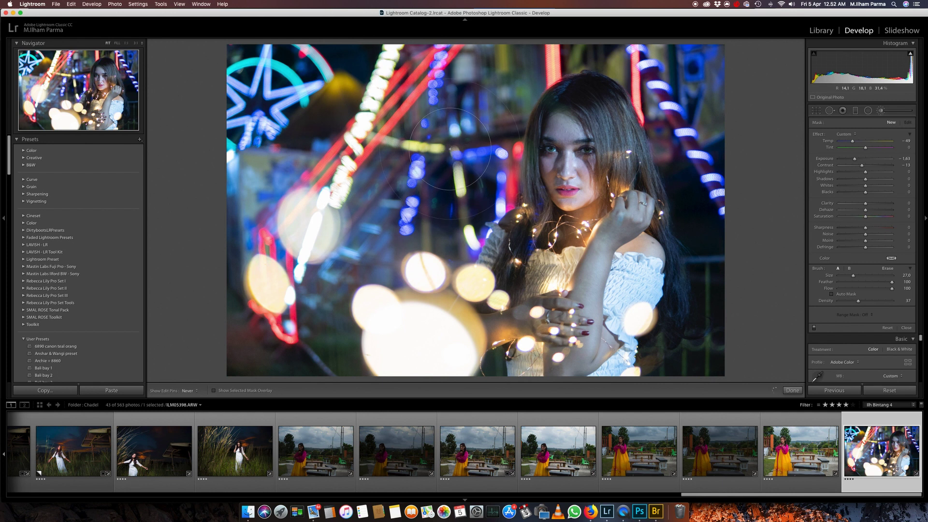
left_click_drag(454, 112, 513, 61)
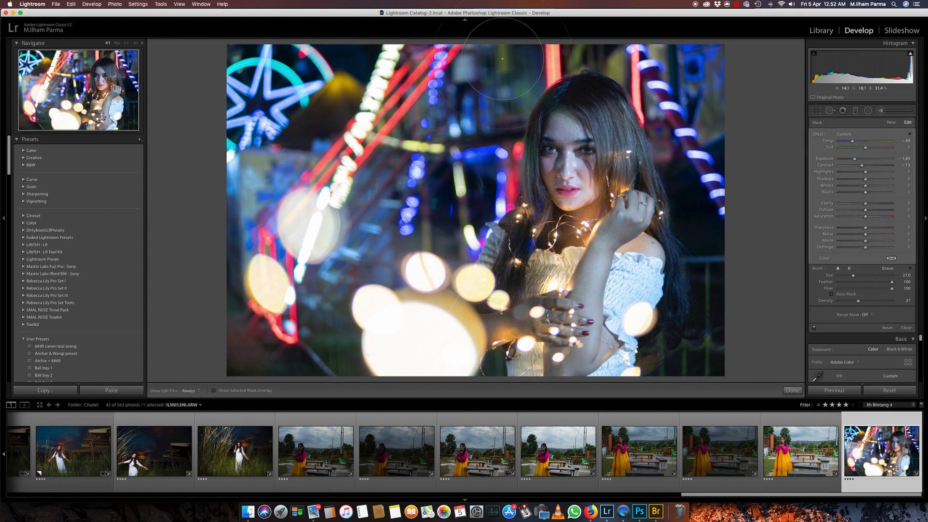
scroll(513, 61, "down", 3)
Toggle the adjustment pins and shrink the brush for detail work
key("h")
scroll(512, 61, "down", 4)
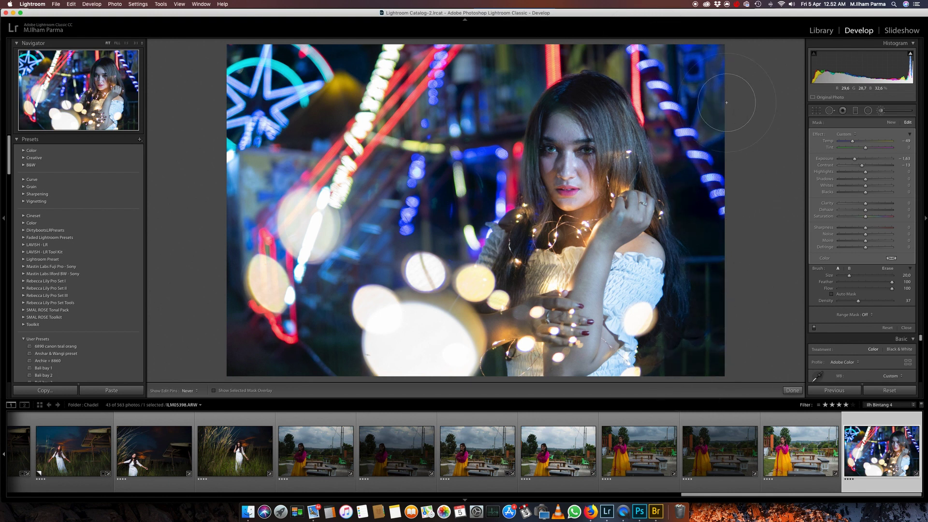
key("h")
key("h")
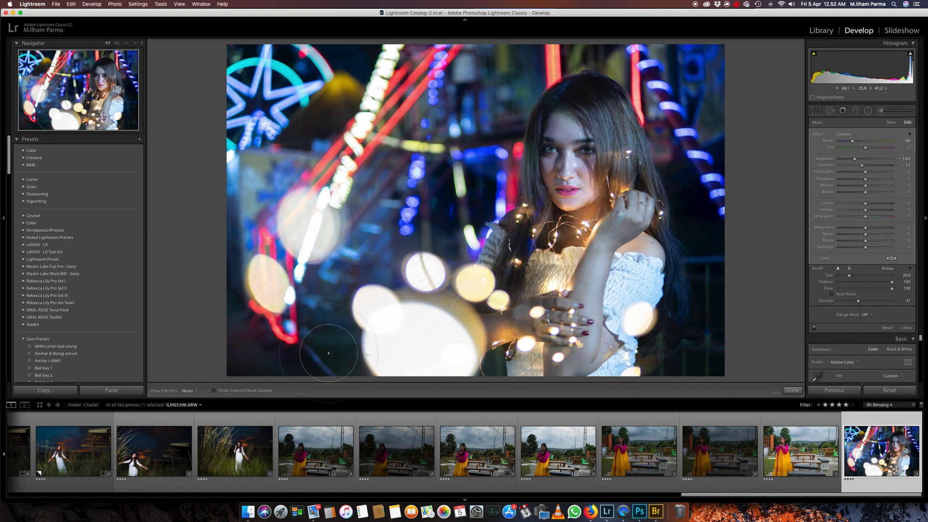
key("bracketleft")
key("bracketleft")
key("bracketleft")
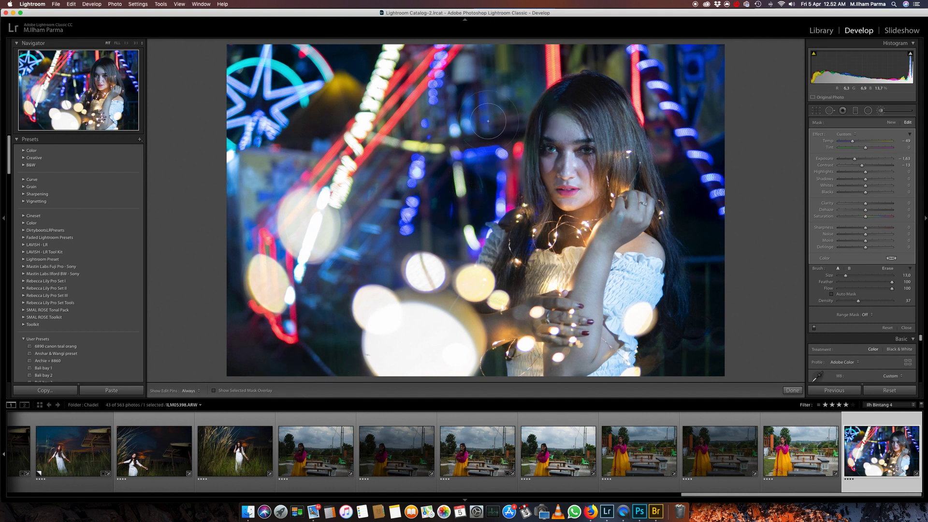
key("bracketleft")
key("bracketleft")
key("bracketleft")
Reselect the face pin and lower its Exposure to 0.47
left_click(570, 134)
left_click_drag(873, 160, 869, 161)
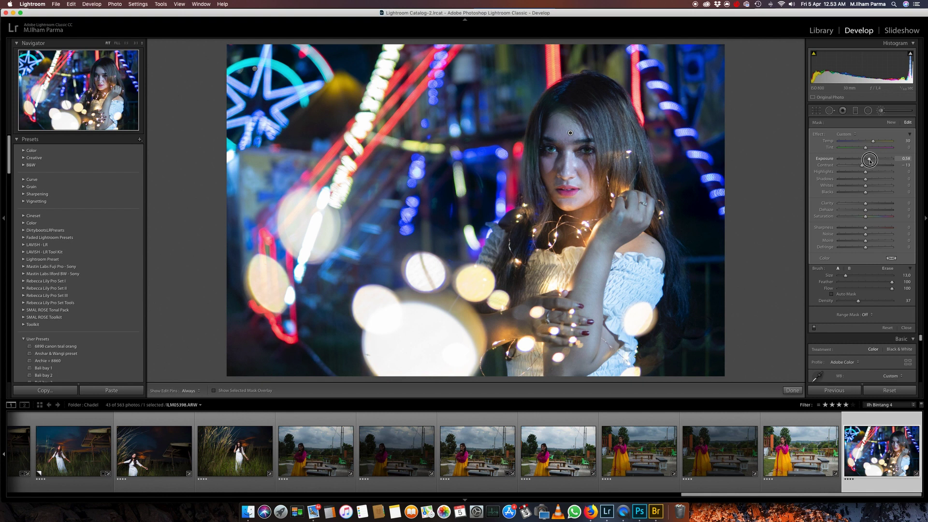
left_click_drag(870, 160, 868, 161)
Close the brush and add a brightening point on the Tone Curve
left_click(881, 111)
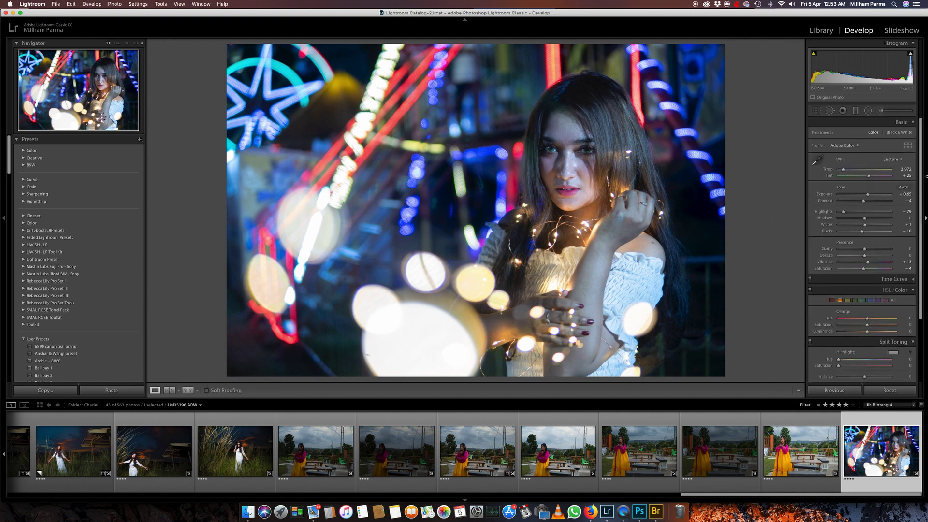
left_click_drag(921, 149, 921, 237)
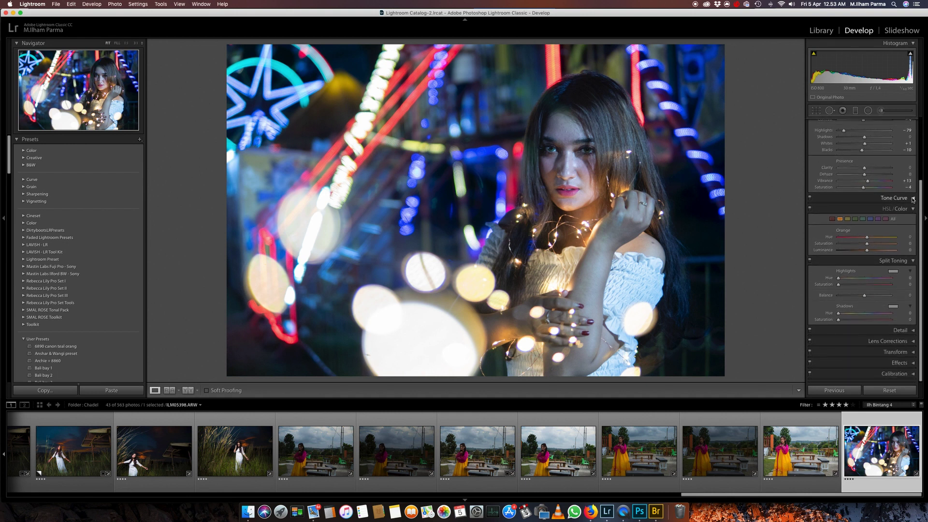
left_click(912, 198)
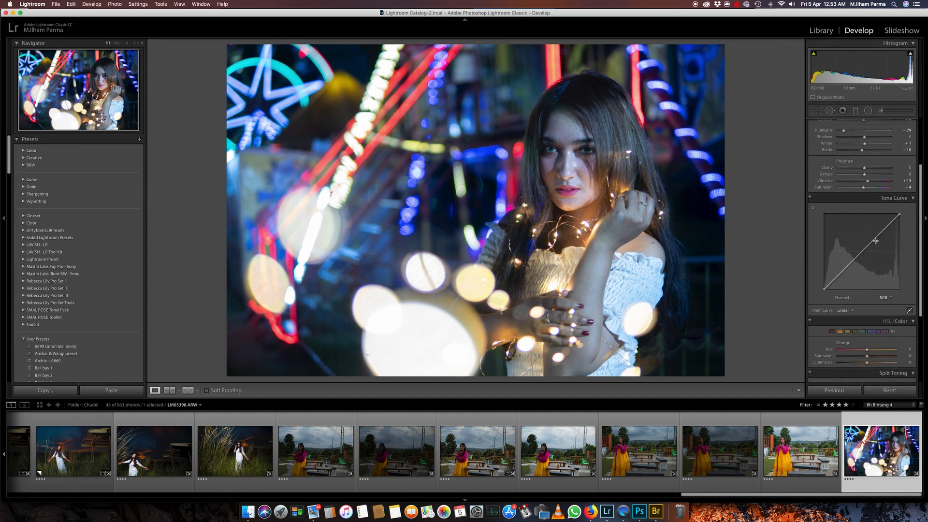
left_click_drag(838, 287, 837, 274)
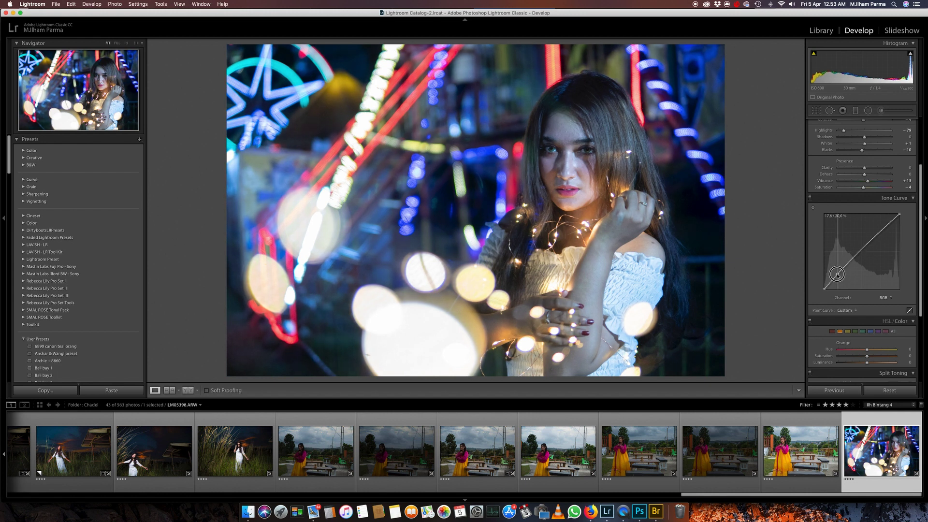
Raise the Blue curve's black point to 12%, add a blue midpoint, then nudge the Green midtones
left_click(884, 297)
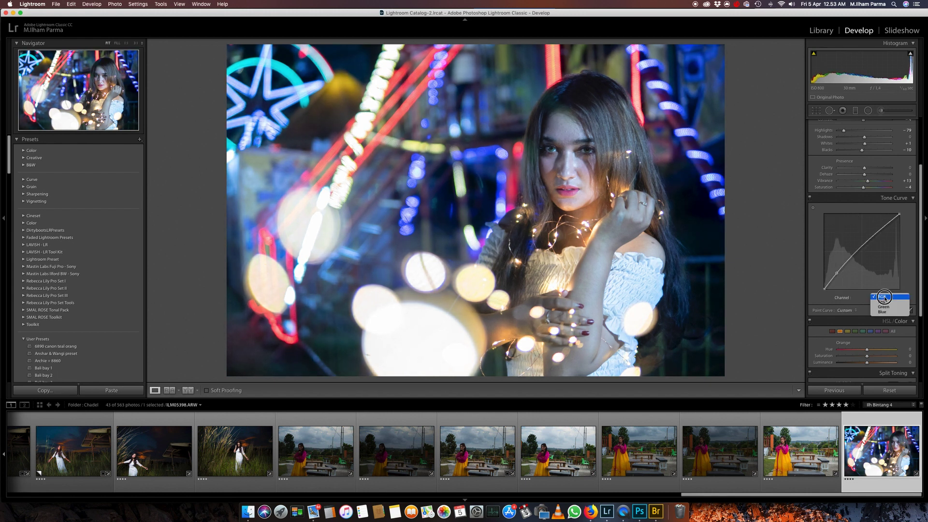
left_click(877, 311)
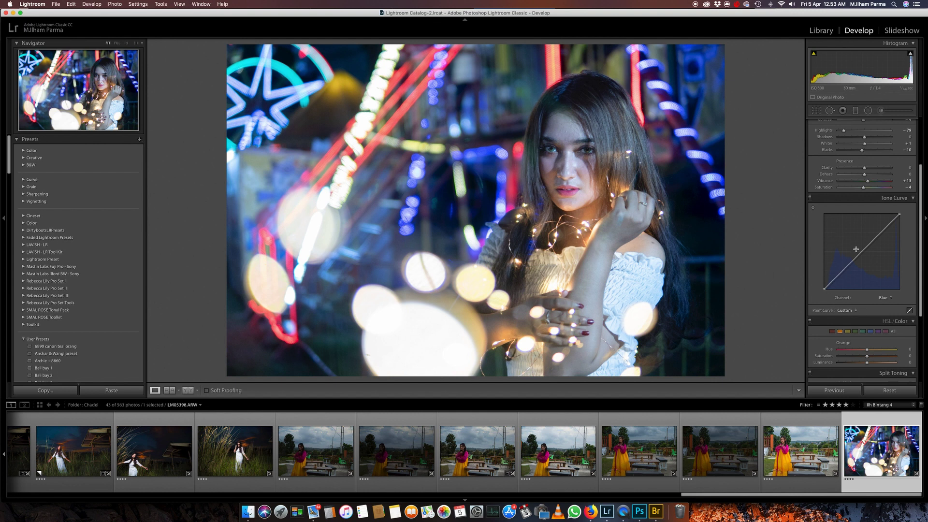
left_click_drag(823, 289, 819, 281)
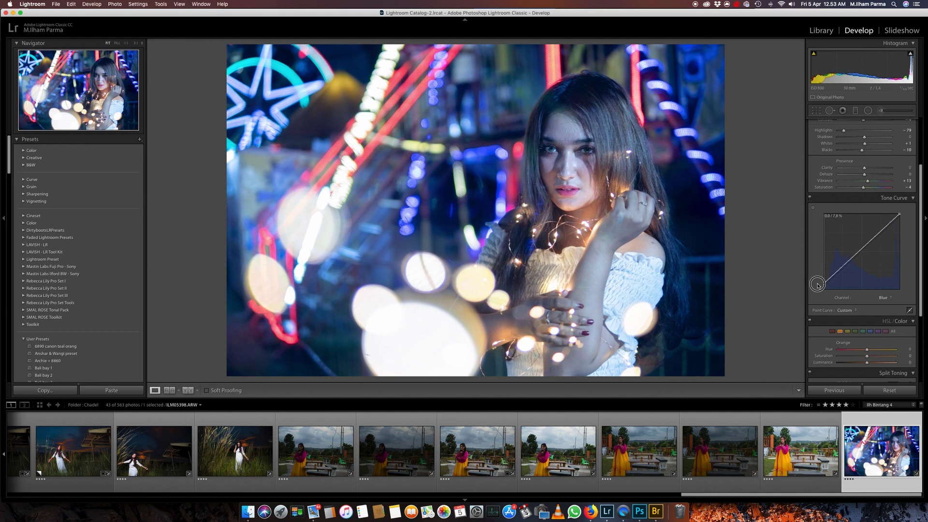
left_click_drag(856, 251, 858, 255)
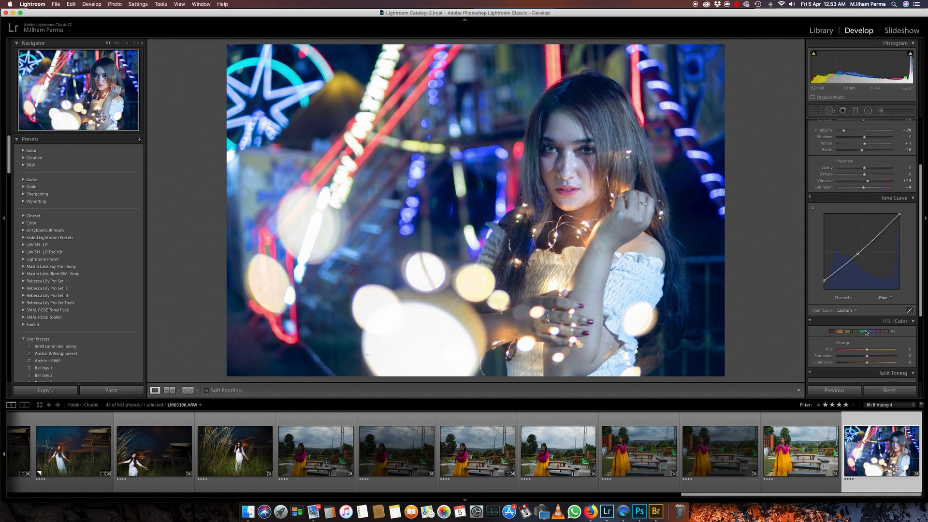
left_click(883, 298)
left_click(884, 291)
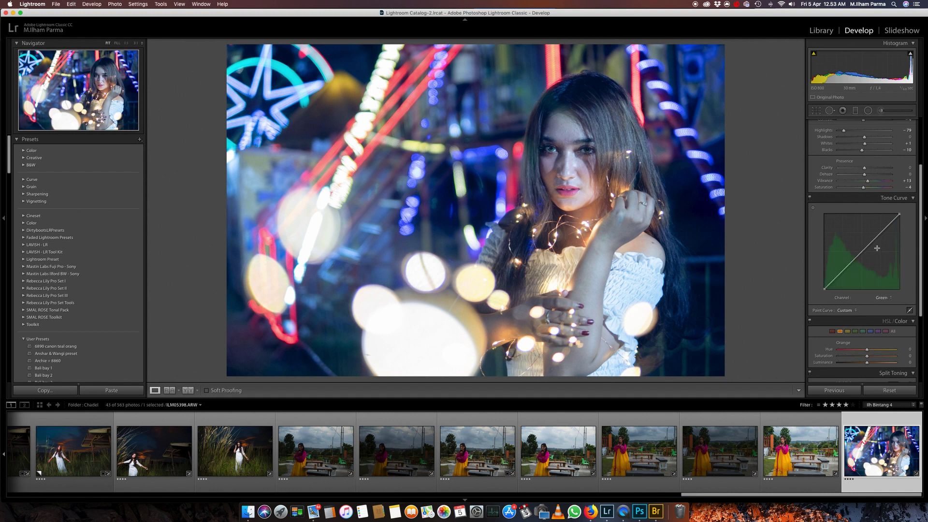
left_click_drag(862, 251, 865, 253)
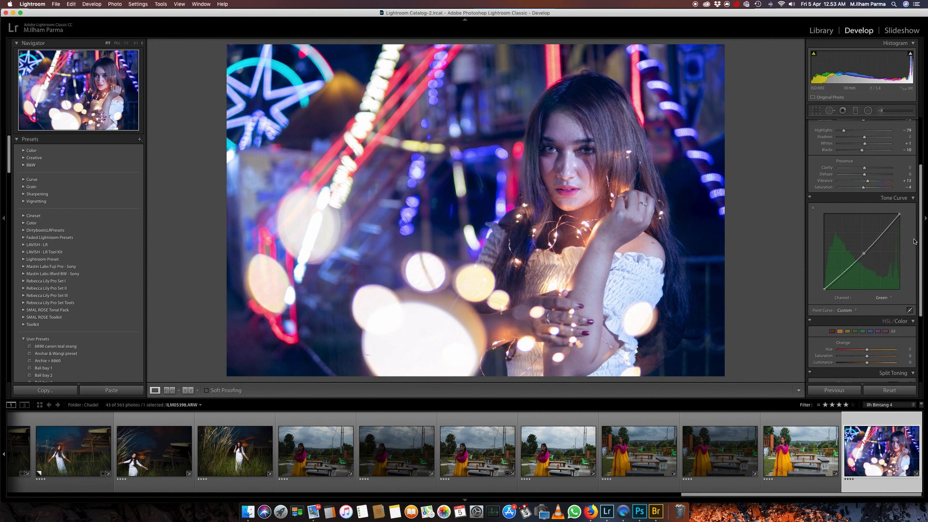
Tint highlights violet (hue 273, saturation 8) and shadows cyan (hue 185, saturation 10)
scroll(921, 255, "down", 5)
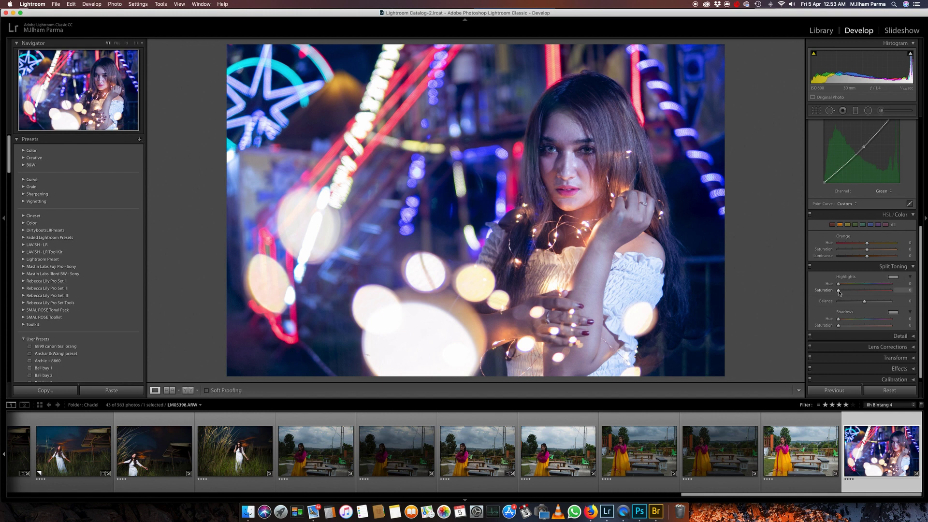
left_click_drag(839, 291, 878, 284)
left_click_drag(838, 325, 868, 319)
left_click_drag(868, 320, 865, 319)
scroll(916, 300, "down", 1)
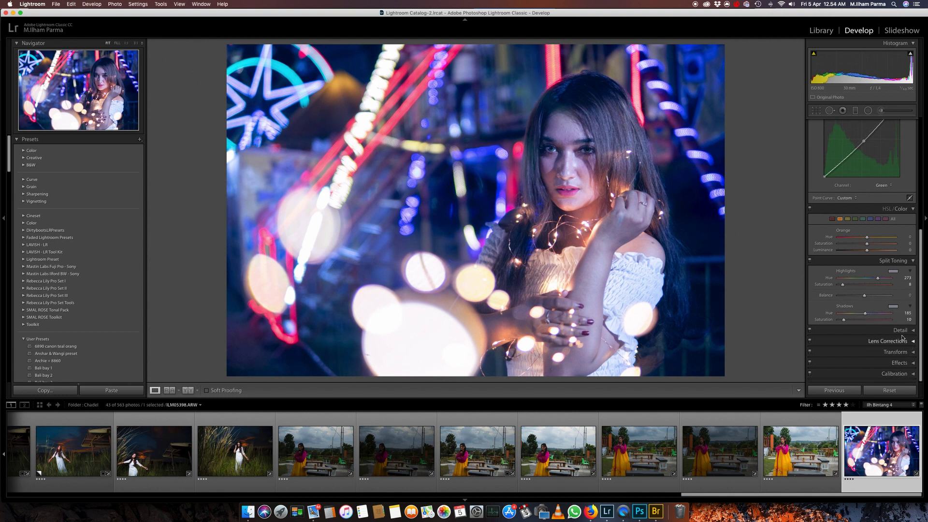
Zoom to 1:1 on the face and set Detail Luminance noise reduction to 24
left_click(518, 172)
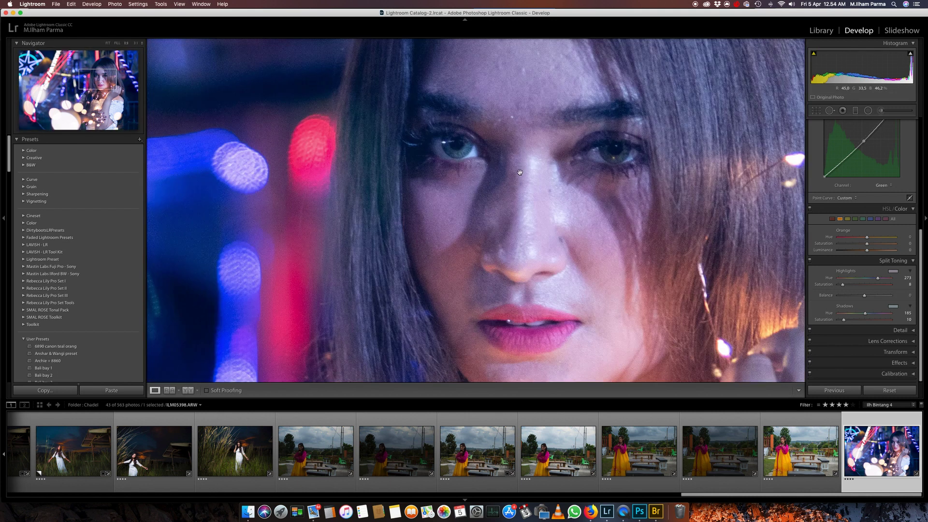
mouse_move(599, 233)
left_mouse_down()
mouse_move(516, 227)
mouse_move(443, 204)
left_mouse_up()
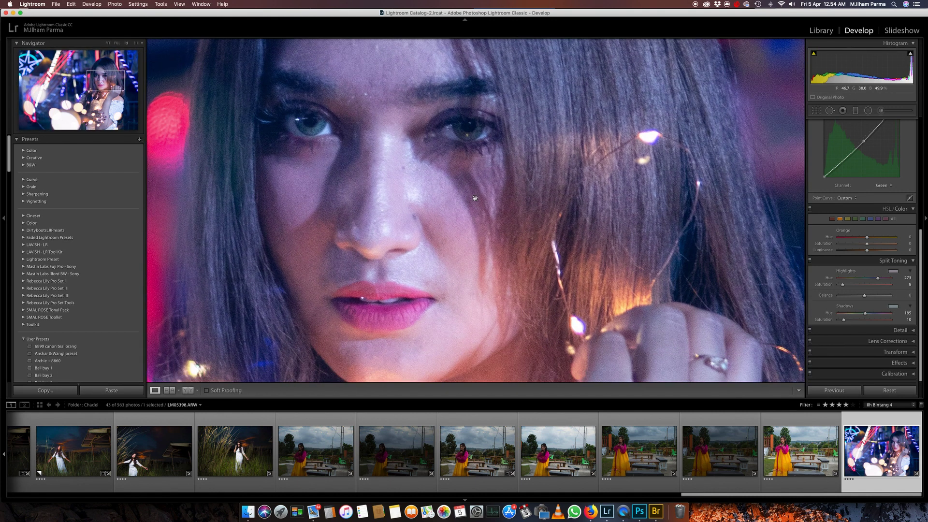
left_click_drag(723, 154, 578, 243)
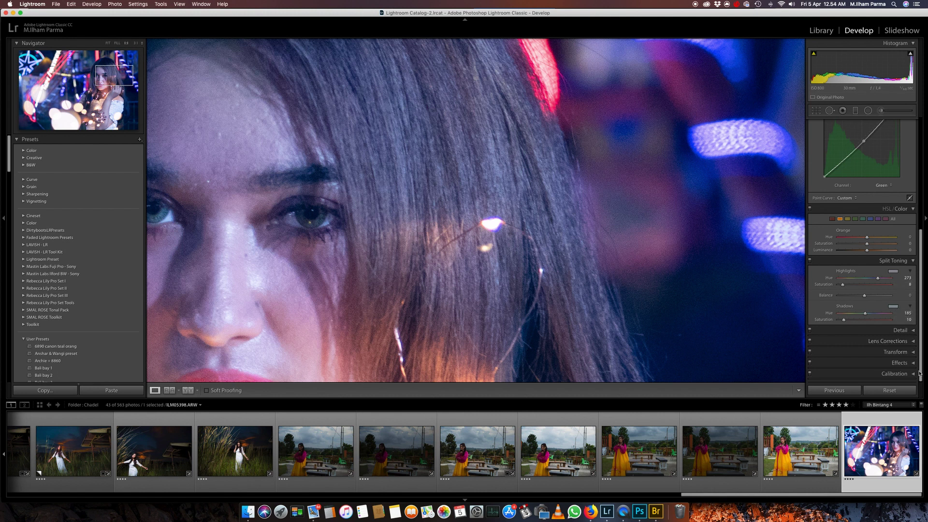
left_click(912, 330)
scroll(924, 293, "down", 2)
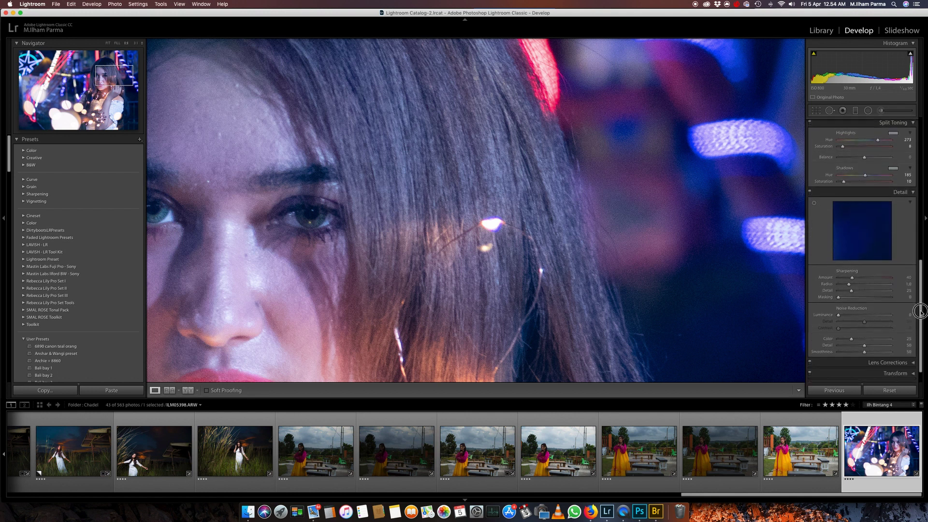
scroll(924, 293, "down", 2)
left_click_drag(838, 293, 858, 300)
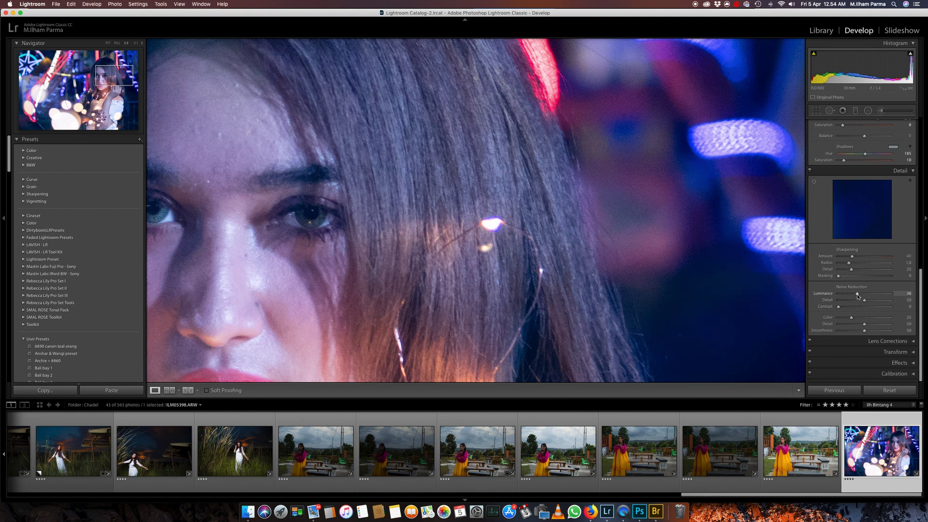
left_click_drag(857, 294, 851, 294)
Inspect the lips, eyes and head at 1:1, then return to Fit view
mouse_move(339, 286)
left_mouse_down()
mouse_move(592, 137)
mouse_move(442, 342)
left_mouse_up()
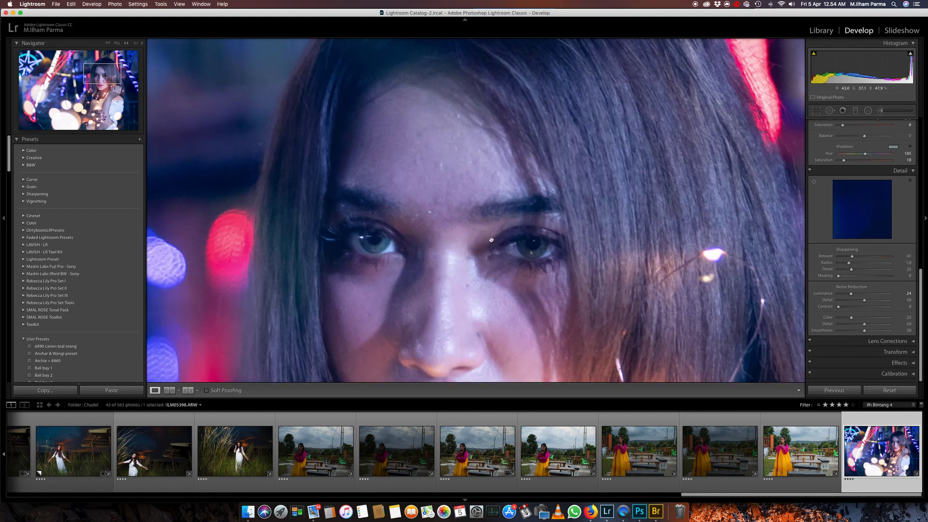
left_click_drag(652, 166, 484, 229)
left_click_drag(548, 192, 568, 265)
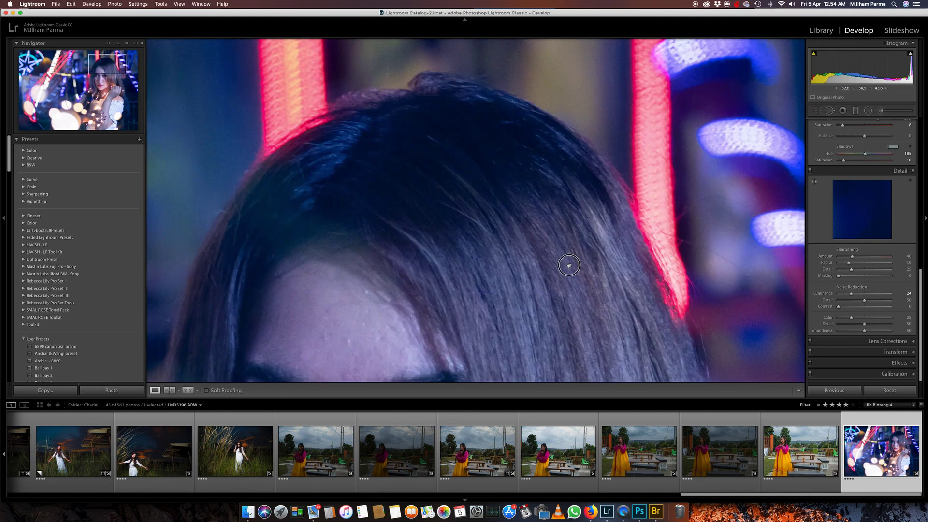
left_click(468, 184)
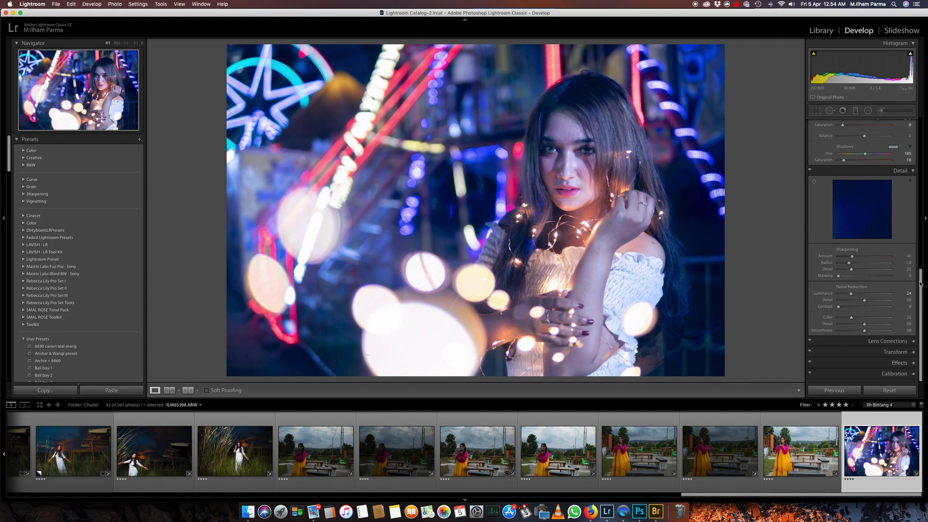
Open Camera Calibration and tune the Blue Primary hue, testing values from -100 to +28
left_click(913, 375)
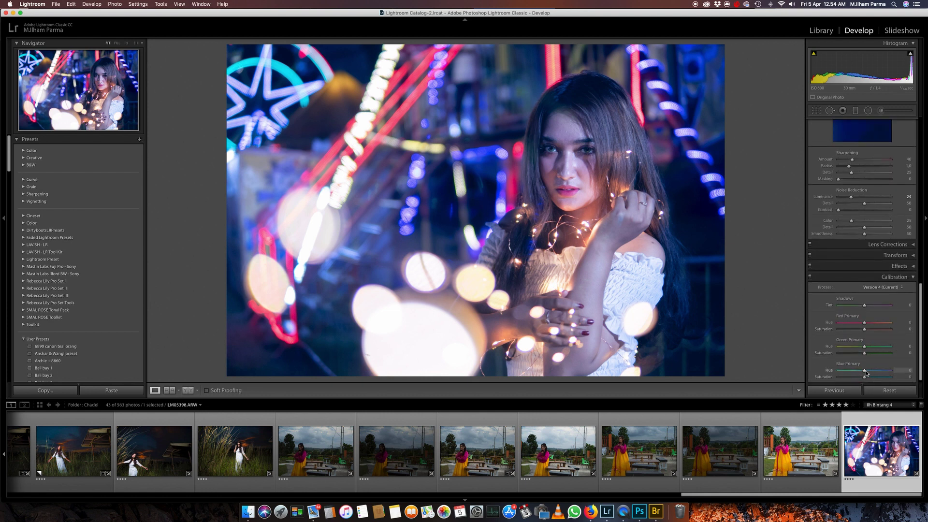
left_click_drag(864, 370, 837, 370)
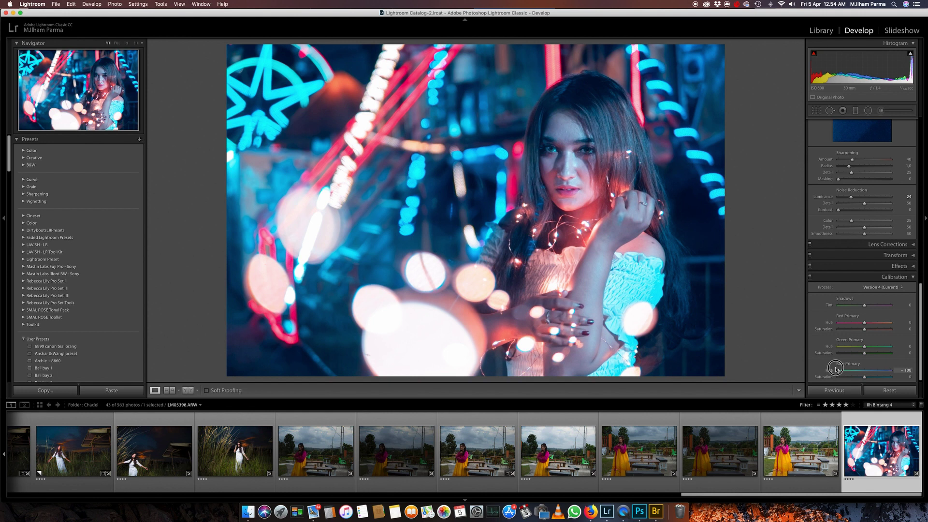
mouse_move(837, 370)
left_mouse_down()
mouse_move(884, 373)
mouse_move(855, 372)
mouse_move(852, 348)
mouse_move(866, 347)
mouse_move(852, 324)
mouse_move(879, 327)
mouse_move(866, 326)
left_mouse_up()
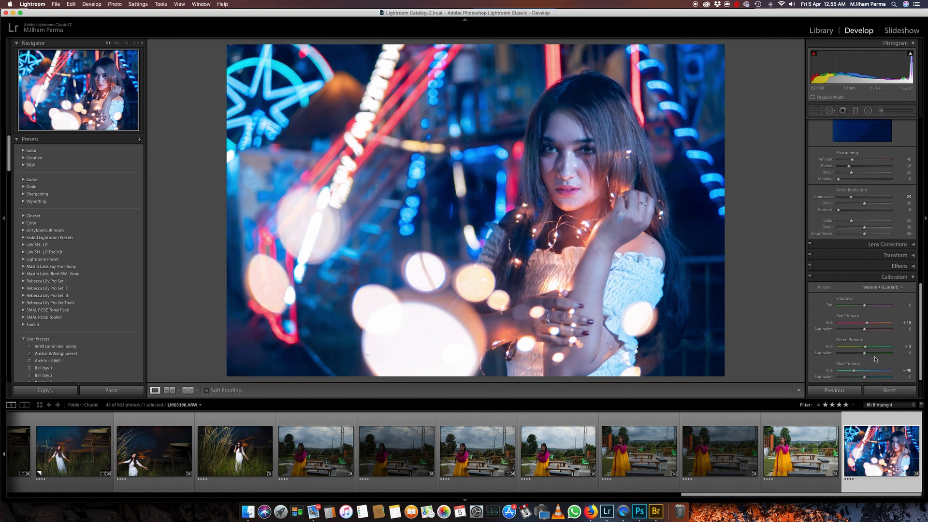
left_click_drag(860, 373, 864, 372)
left_click_drag(864, 372, 850, 372)
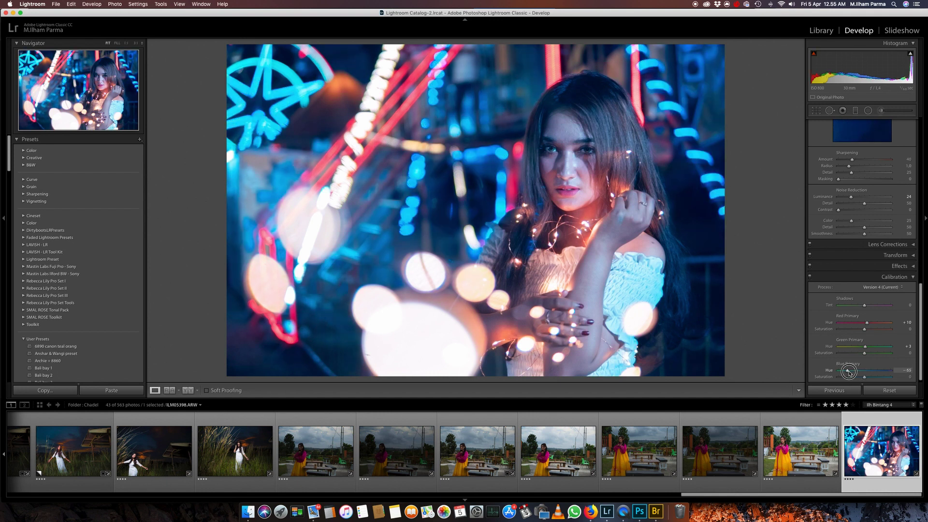
mouse_move(850, 372)
left_mouse_down()
mouse_move(865, 372)
mouse_move(856, 372)
left_mouse_up()
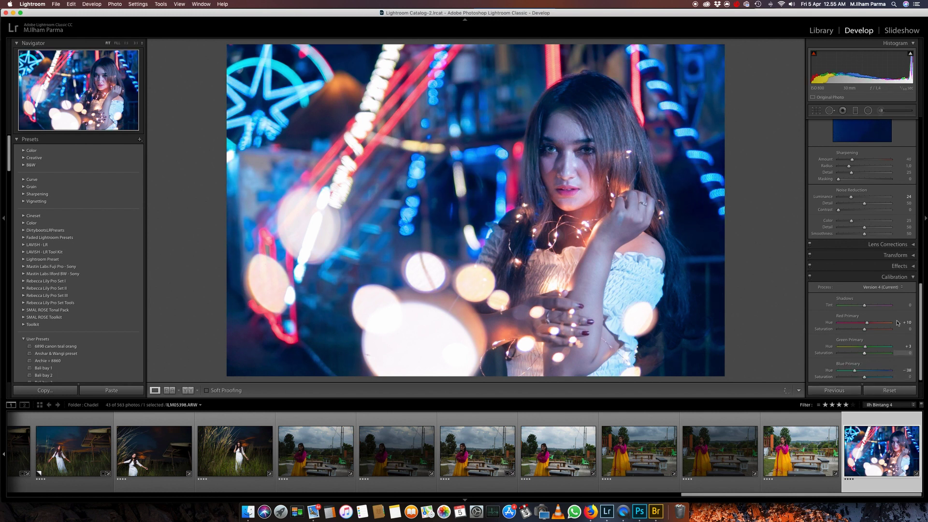
left_click(920, 319)
left_click_drag(918, 356, 924, 235)
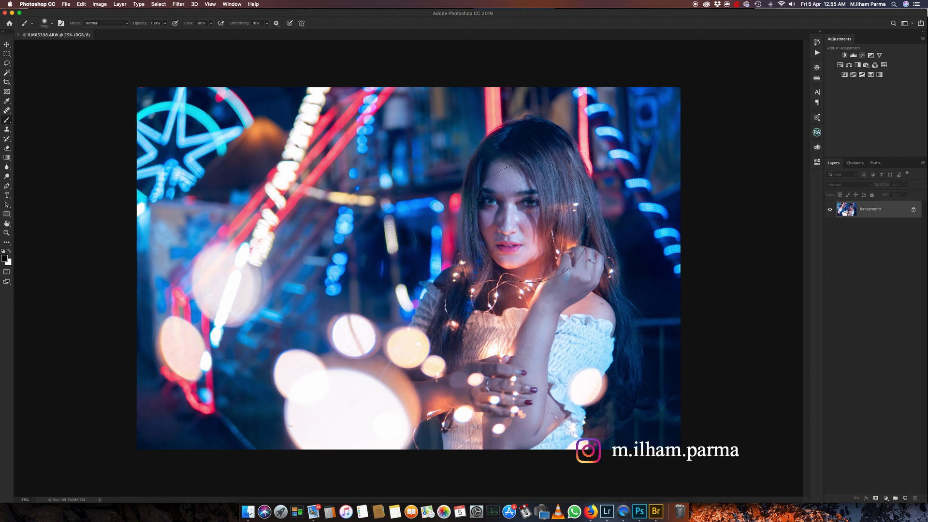
Create Group 1 in the Layers panel and add an empty Layer 1 inside it
scroll(472, 263, "down", 5)
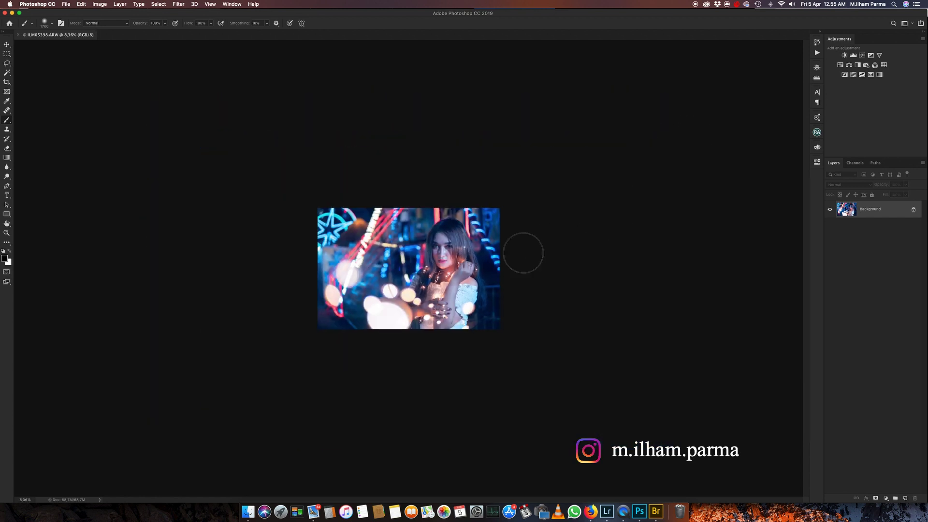
scroll(447, 241, "up", 3)
scroll(412, 268, "up", 1)
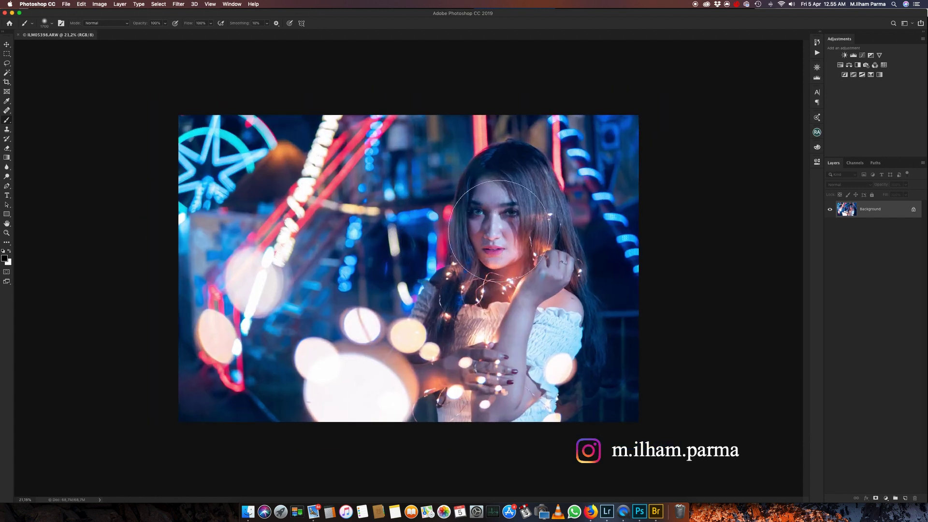
left_click(896, 498)
left_click(905, 499)
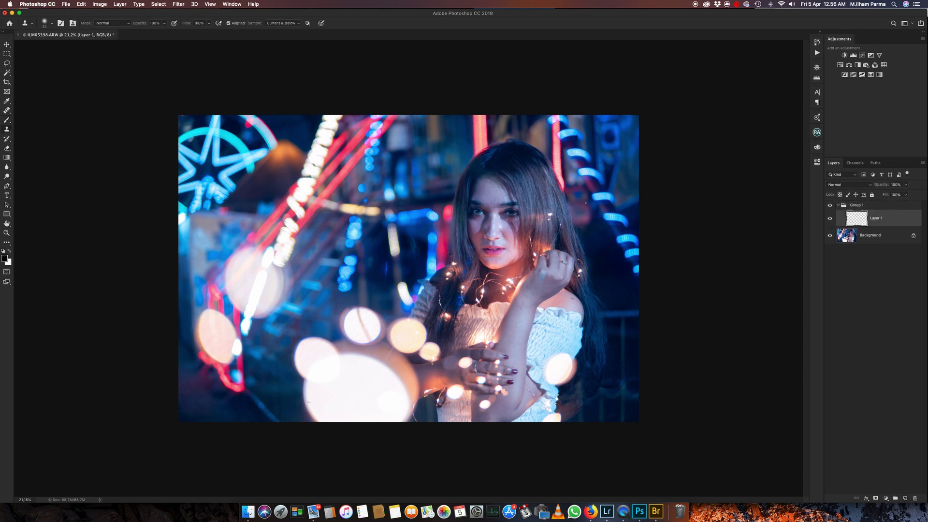
Set up a slightly larger Healing Brush with its tip angle rotated to 96°
key("j")
scroll(497, 198, "up", 5)
scroll(497, 198, "up", 3)
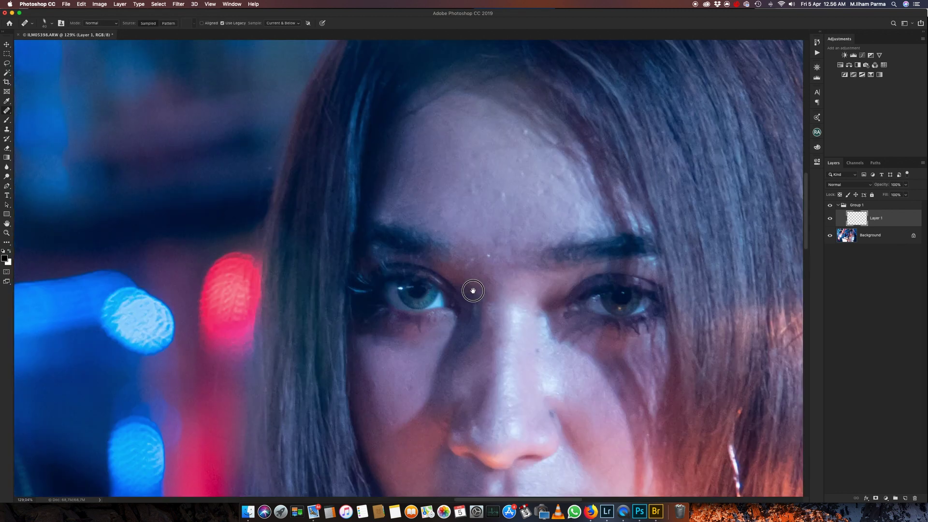
scroll(506, 221, "up", 2)
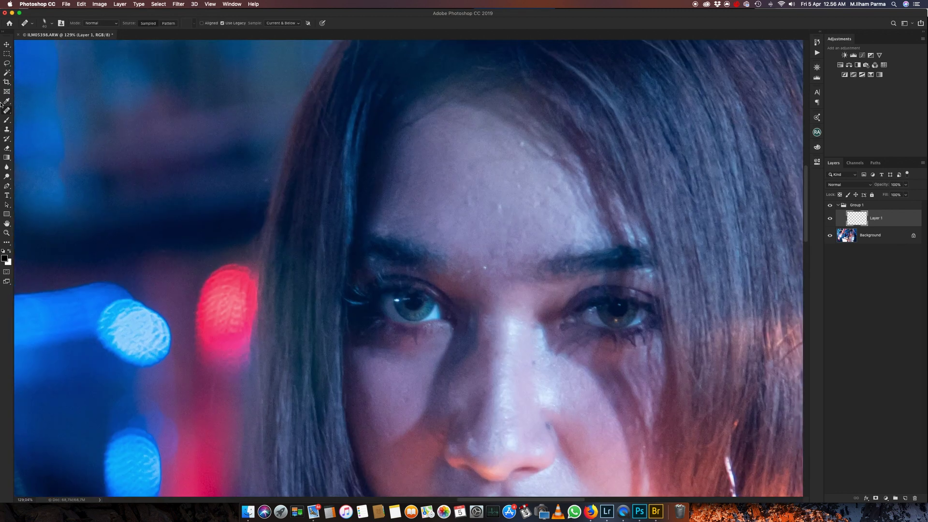
key("bracketright")
right_click(491, 188)
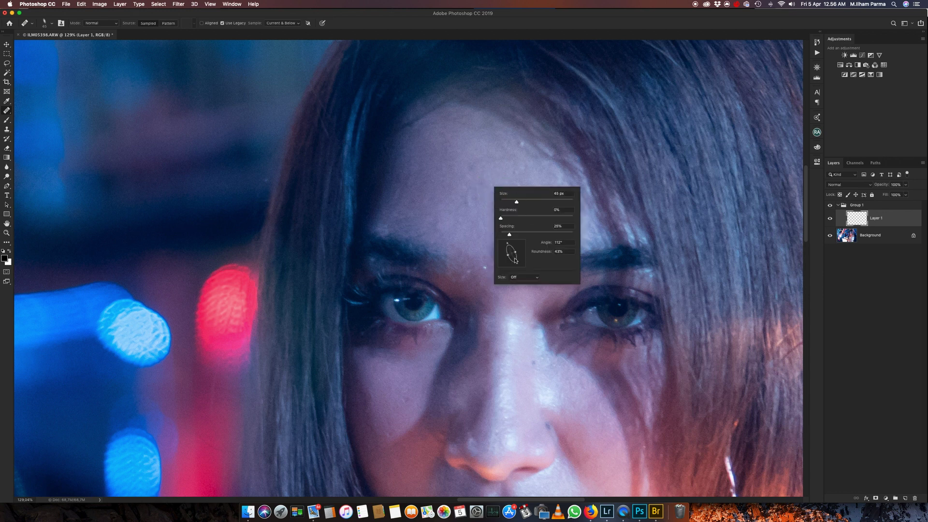
mouse_move(508, 246)
left_mouse_down()
mouse_move(530, 257)
mouse_move(508, 242)
mouse_move(516, 254)
left_mouse_up()
left_click(472, 158)
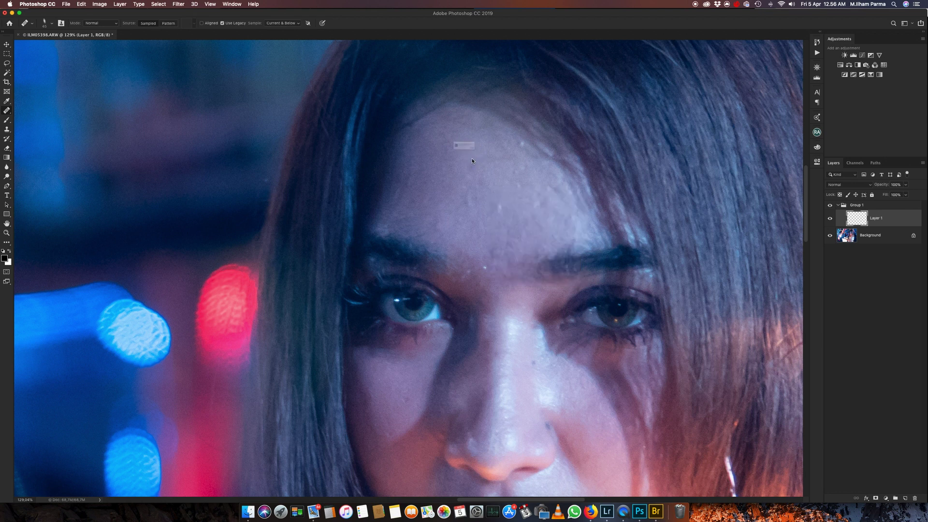
left_click(512, 162)
Sample clean forehead skin and heal two small forehead blemishes
left_click(503, 159, "alt")
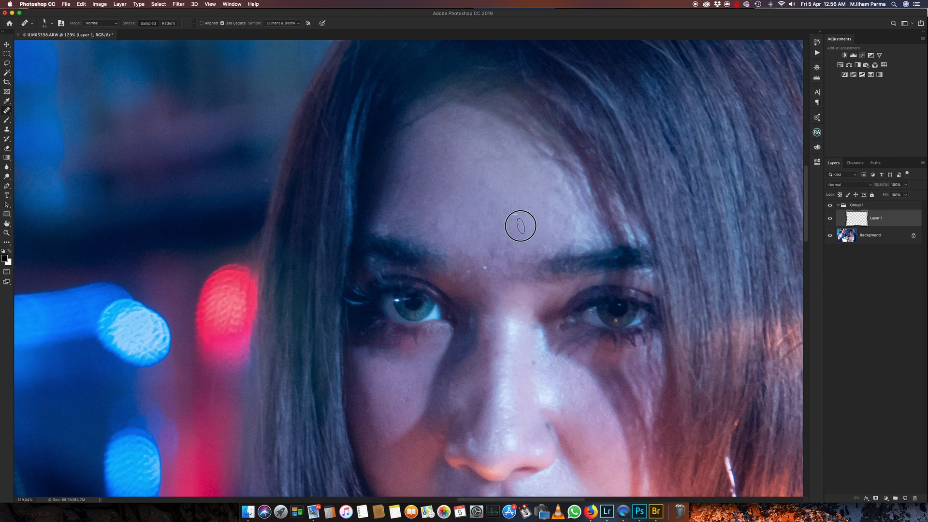
left_click(520, 221)
left_click(509, 244, "alt")
left_click(475, 247, "alt")
With a smaller healing brush, sample cheek skin and heal two dark cheek spots
left_click_drag(477, 280, 472, 150)
key("bracketleft")
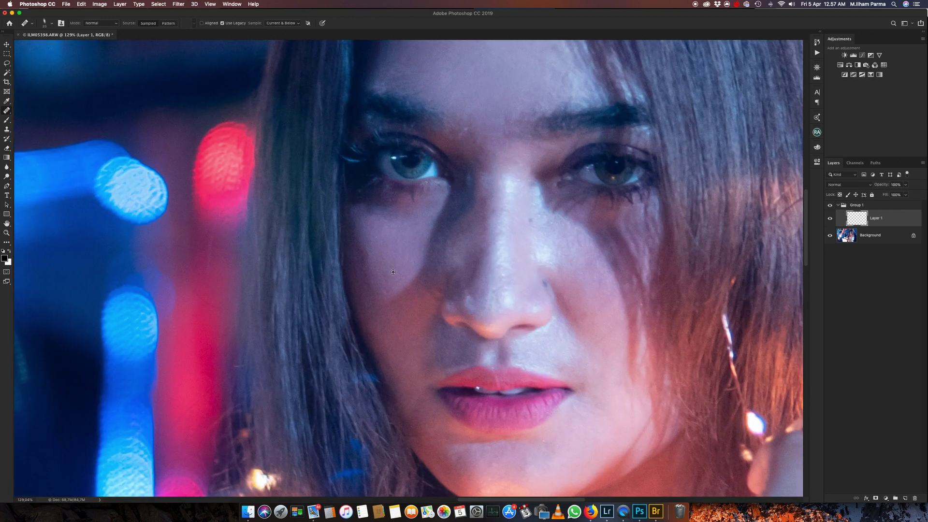
left_click(391, 243, "alt")
scroll(435, 184, "right", 5)
scroll(435, 184, "down", 2)
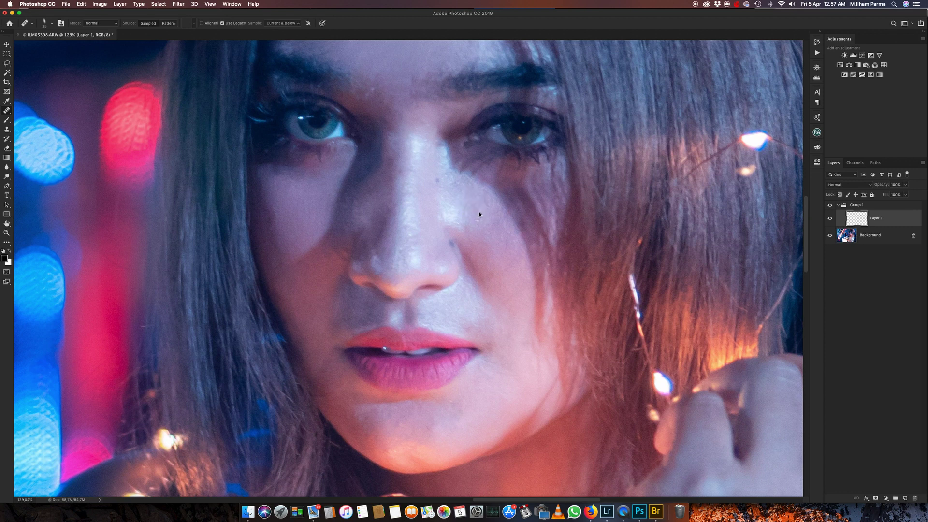
left_click(486, 215)
left_click(482, 220, "alt")
left_click(485, 277)
left_click_drag(395, 397, 418, 248)
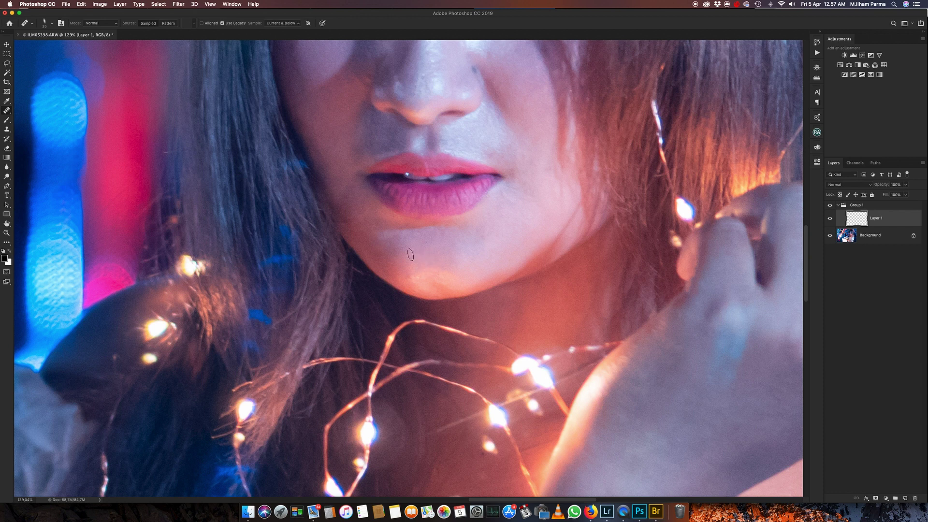
left_click_drag(425, 118, 435, 290)
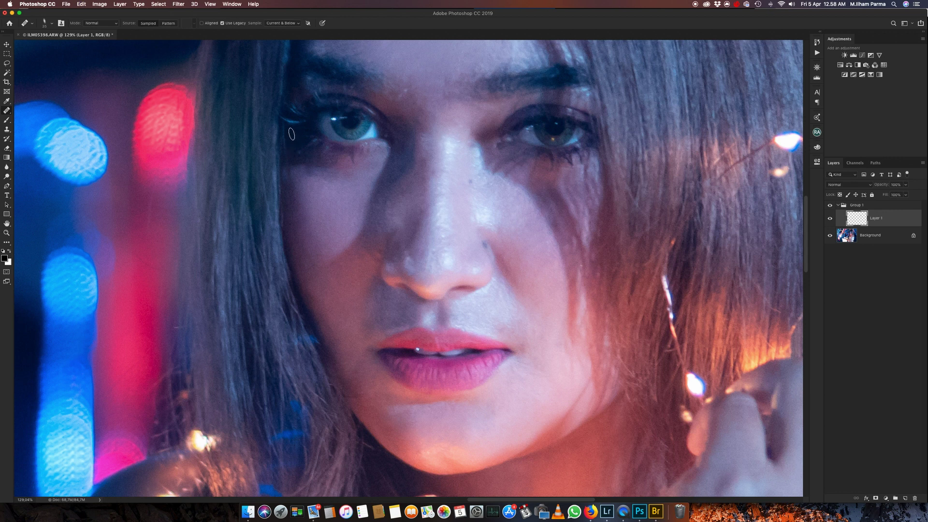
Clone skin onto the cheek near the eye, alternating Clone Stamp and Healing Brush around the face
key("s")
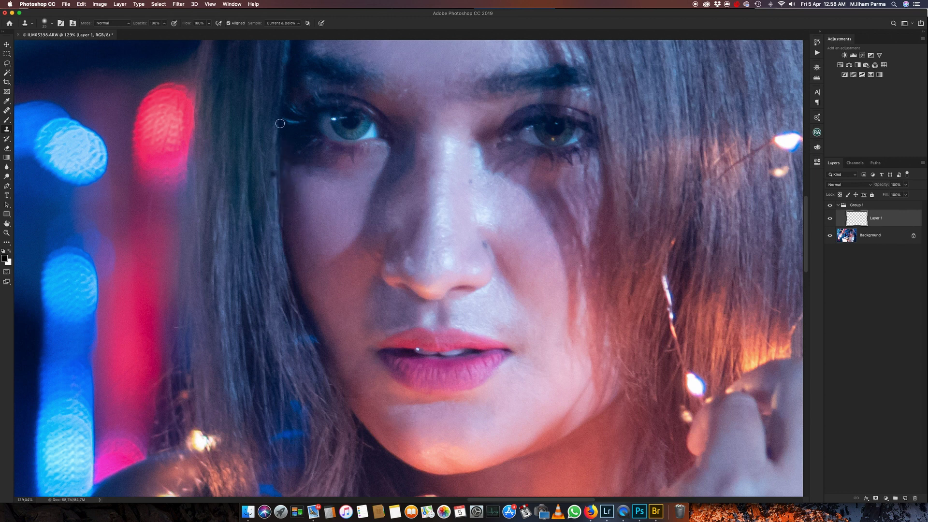
left_click(302, 203)
key("j")
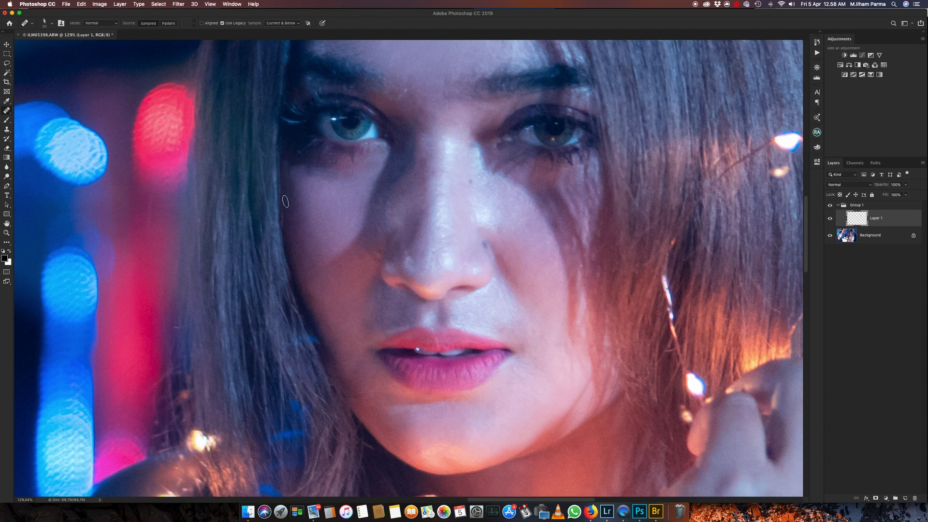
scroll(402, 218, "up", 5)
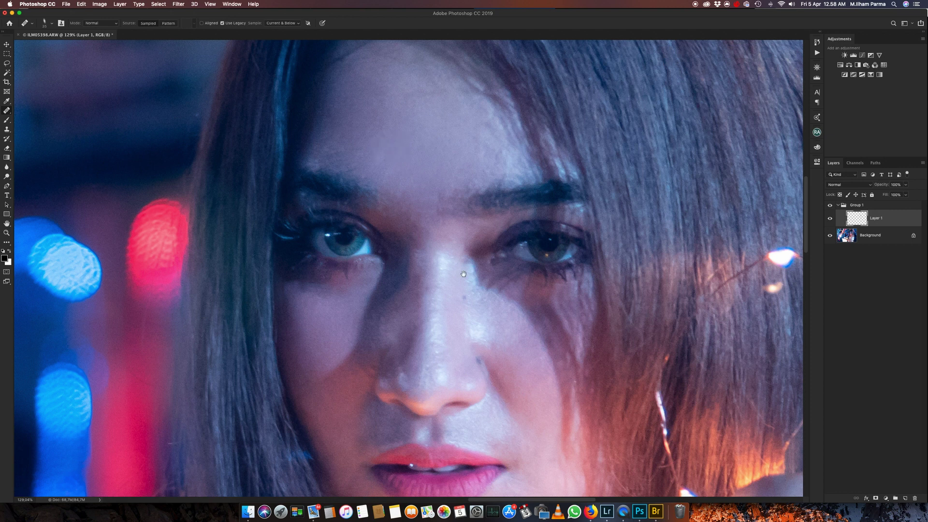
left_click_drag(463, 274, 457, 228)
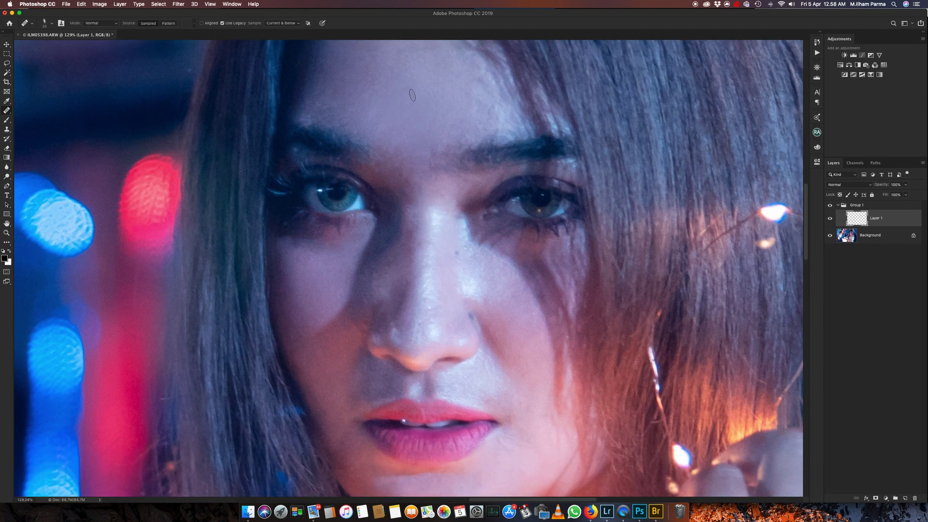
key("s")
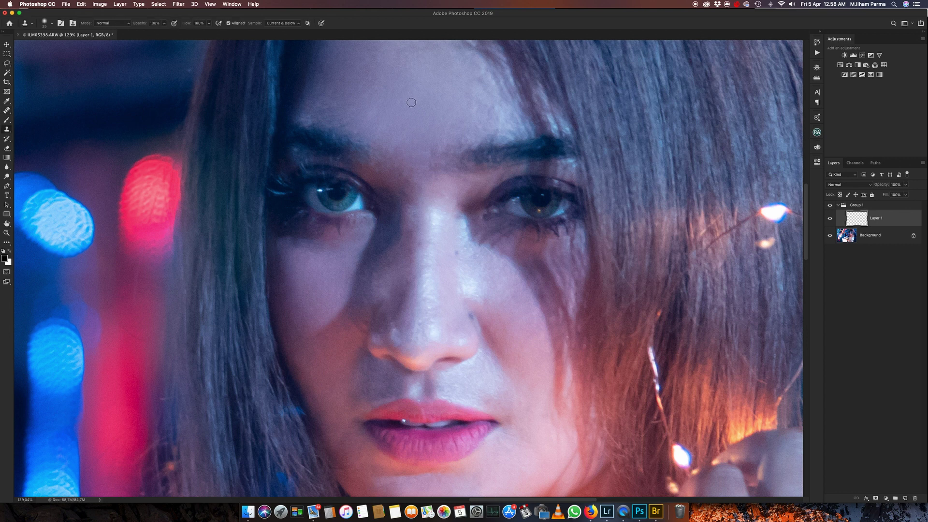
key("j")
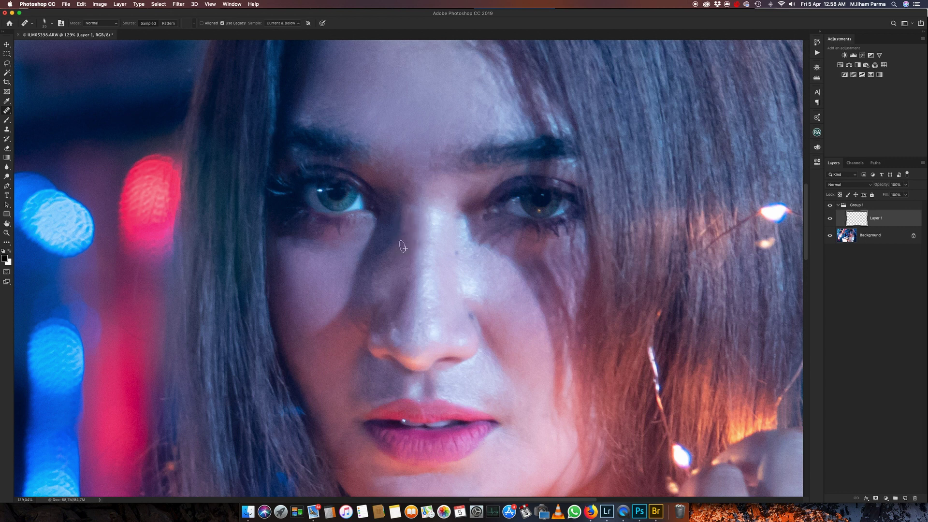
left_click_drag(428, 228, 421, 206)
scroll(421, 206, "down", 5)
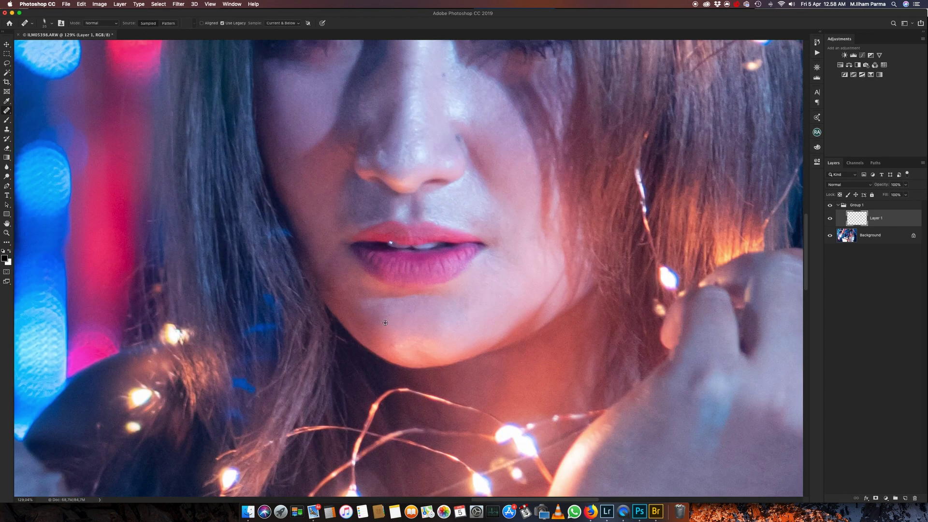
Zoom to the brow and heal a blemish there by sampling nearby clean skin
scroll(388, 335, "down", 5)
scroll(421, 300, "down", 3)
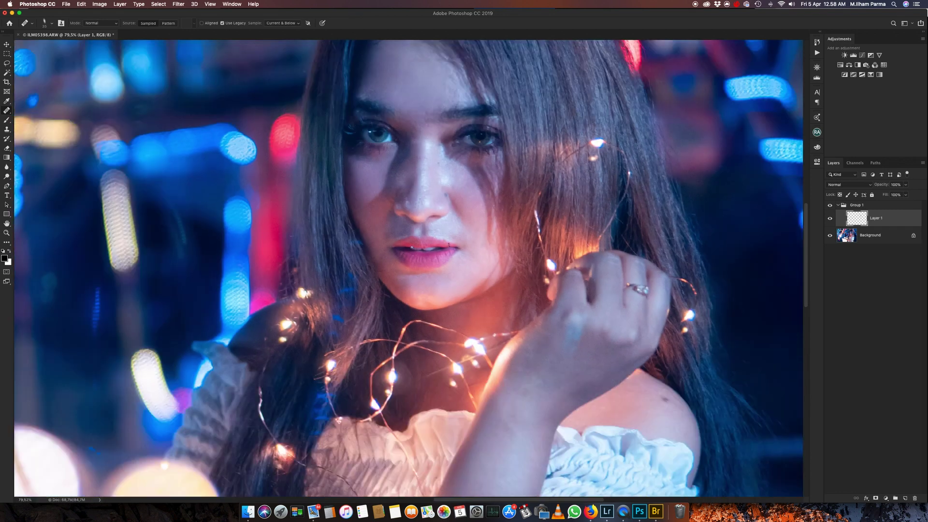
scroll(451, 264, "down", 2)
scroll(458, 238, "down", 5)
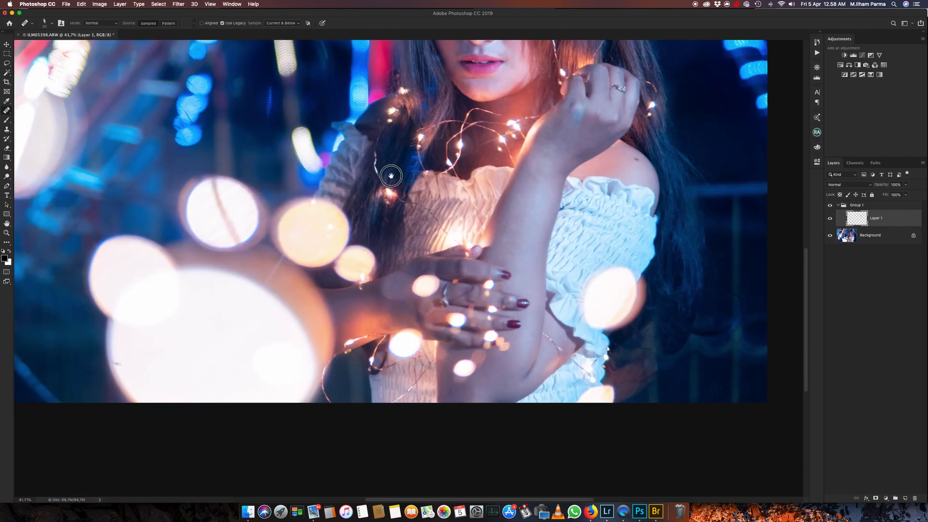
scroll(387, 170, "up", 5)
scroll(484, 156, "up", 5)
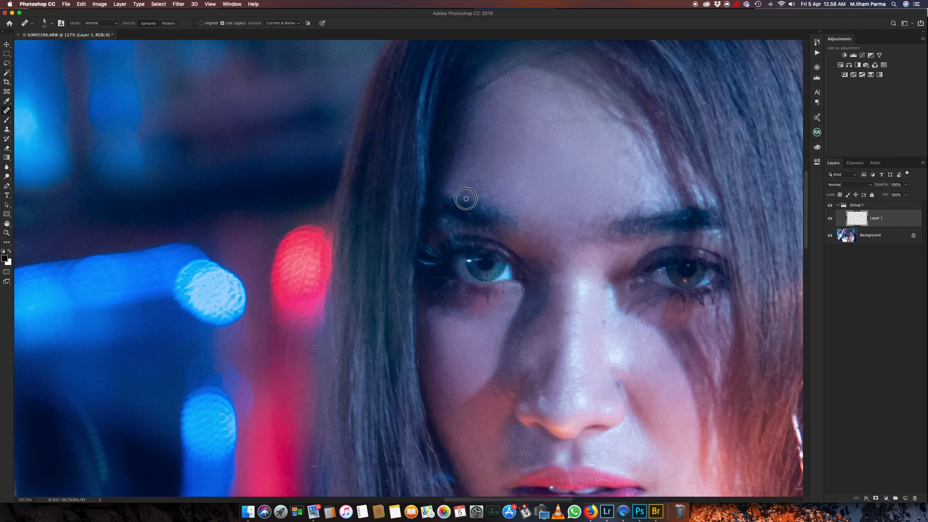
scroll(514, 201, "down", 2)
scroll(524, 200, "up", 2)
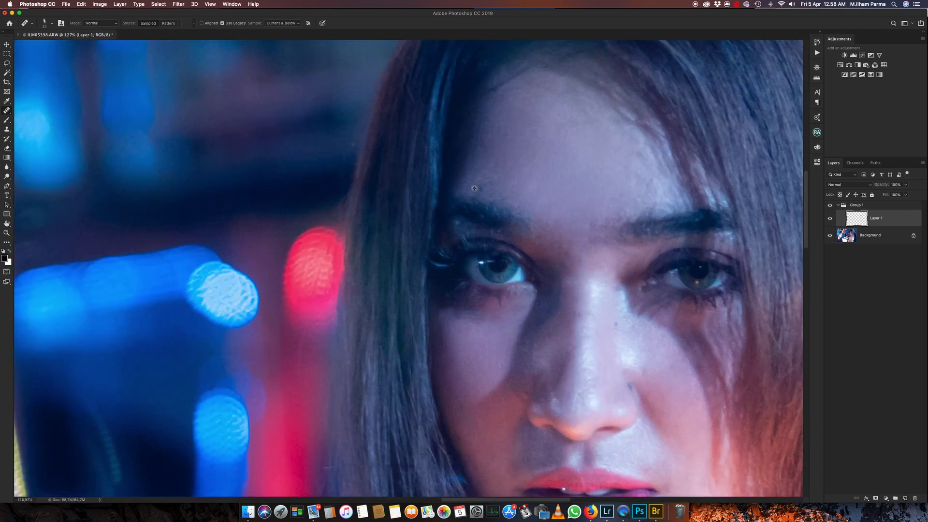
left_click(610, 218, "alt")
left_click_drag(604, 229, 579, 229)
Bring the arm into close view and heal its dark blemish and a skin patch
scroll(570, 210, "down", 10)
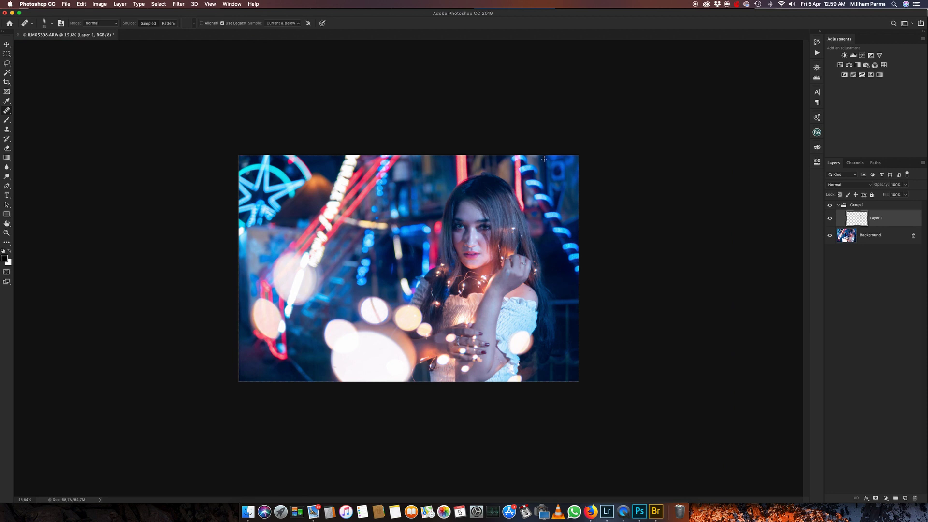
scroll(543, 159, "up", 3)
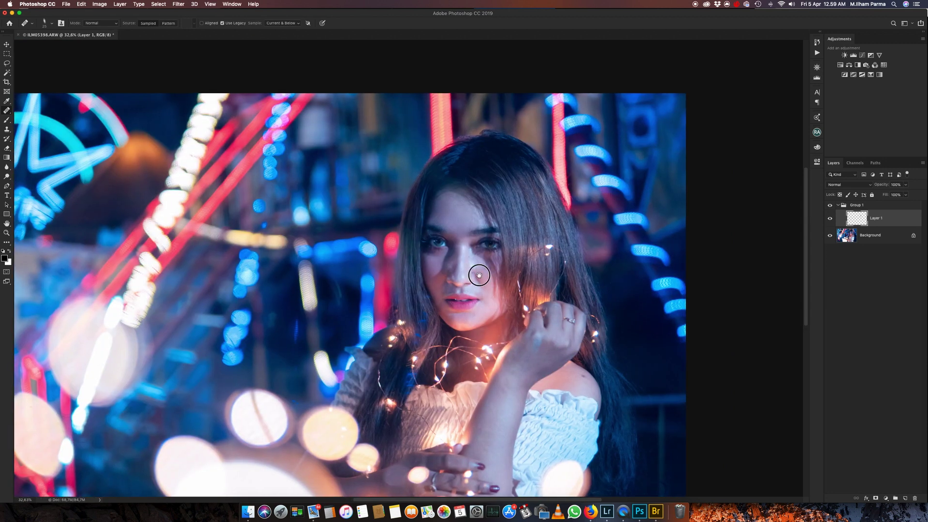
left_click_drag(477, 269, 555, 129)
scroll(551, 419, "up", 5)
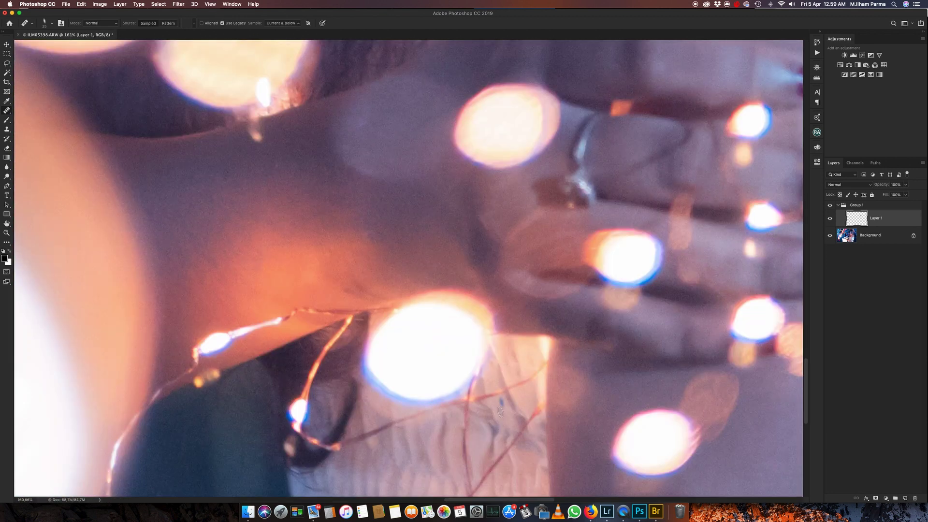
left_click_drag(654, 385, 497, 191)
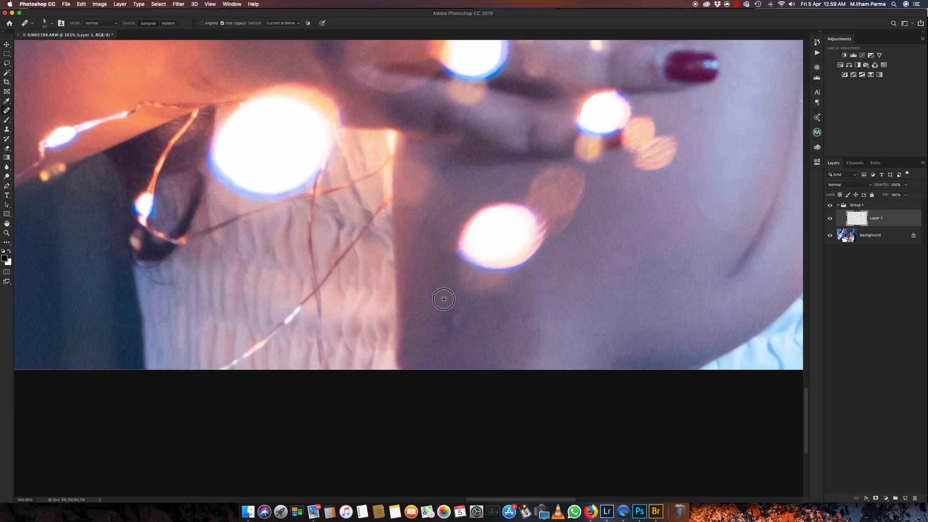
left_click_drag(441, 296, 449, 327)
scroll(450, 290, "down", 3)
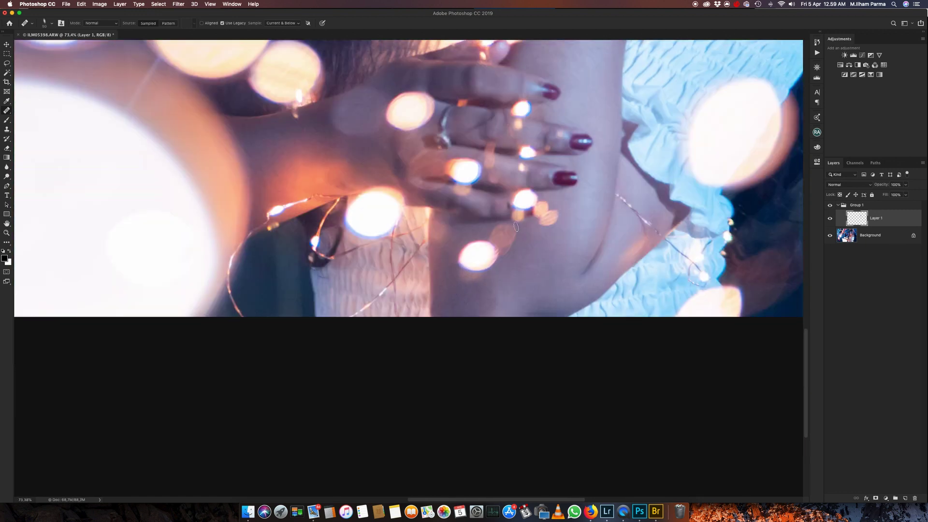
left_click_drag(493, 295, 483, 305)
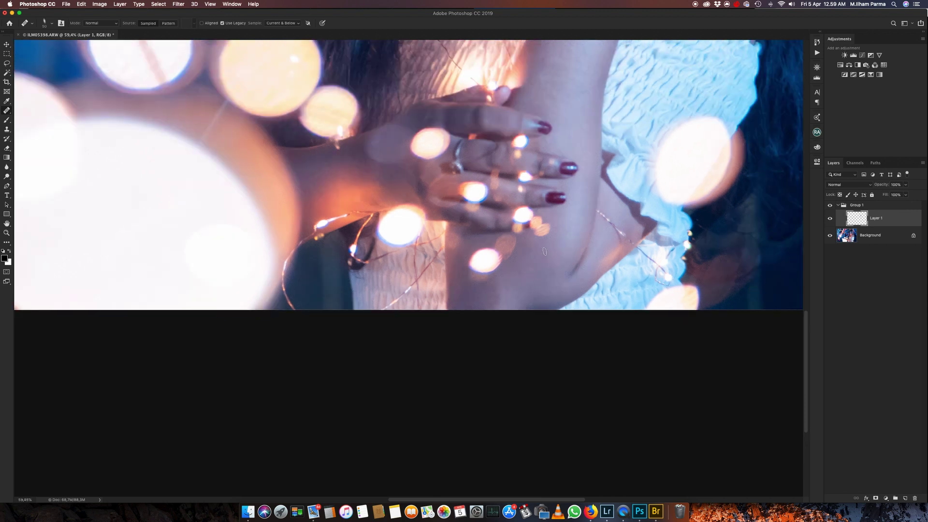
Enlarge and then shrink the healing brush while inspecting the arm
scroll(497, 280, "down", 2)
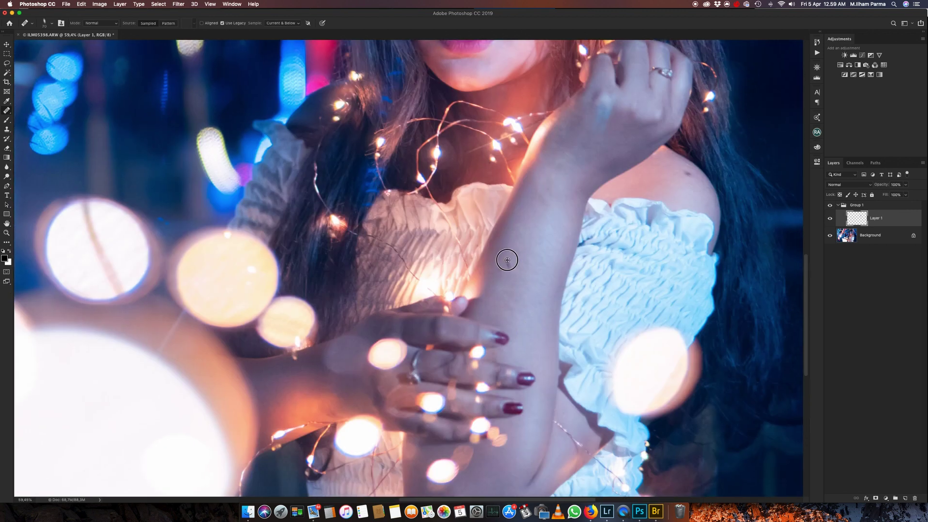
key("bracketright")
key("bracketright")
scroll(536, 210, "down", 4)
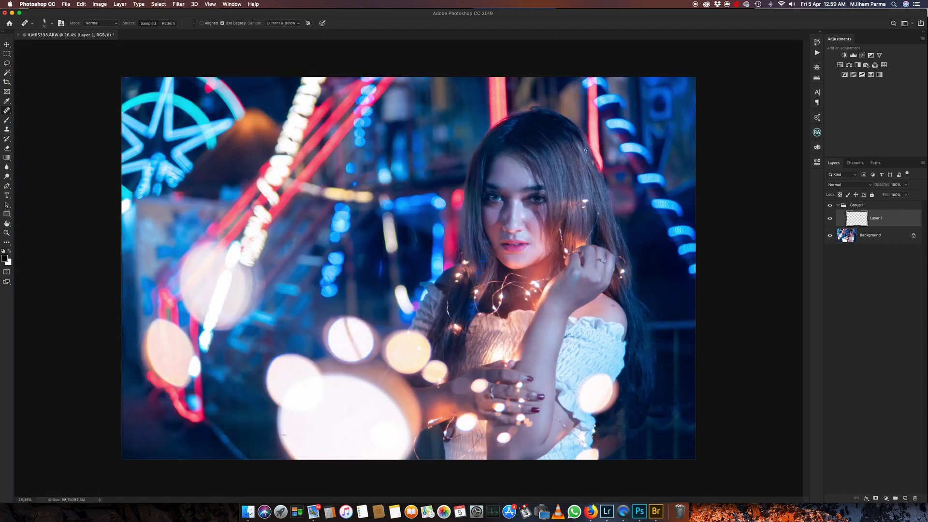
scroll(585, 151, "up", 1)
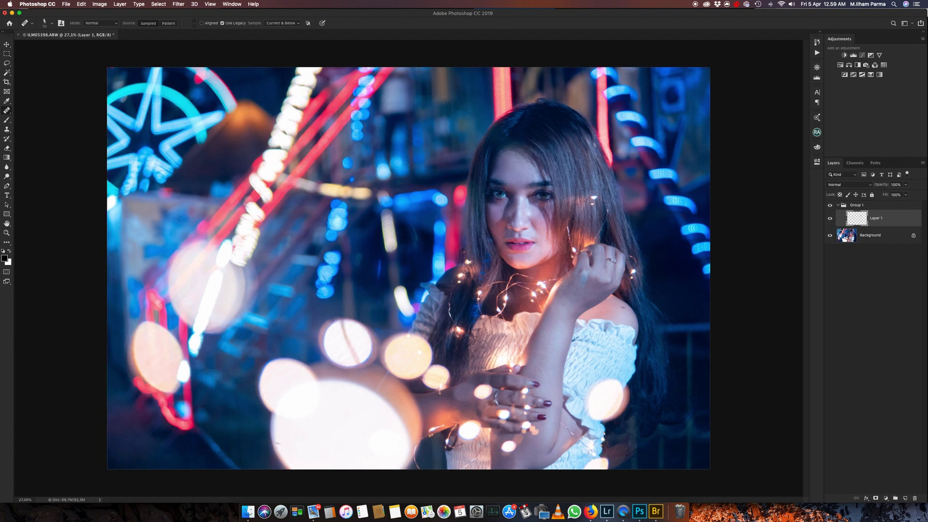
scroll(564, 247, "up", 3)
scroll(563, 246, "up", 1)
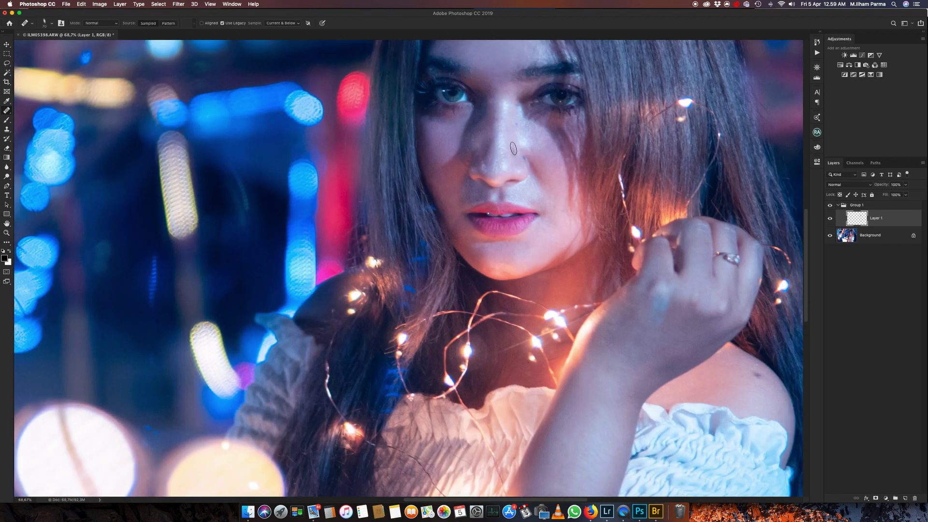
key("bracketleft")
key("bracketleft")
Create a merged copy as Layer 2 and apply a High Pass filter to it
key("super+alt+shift+e")
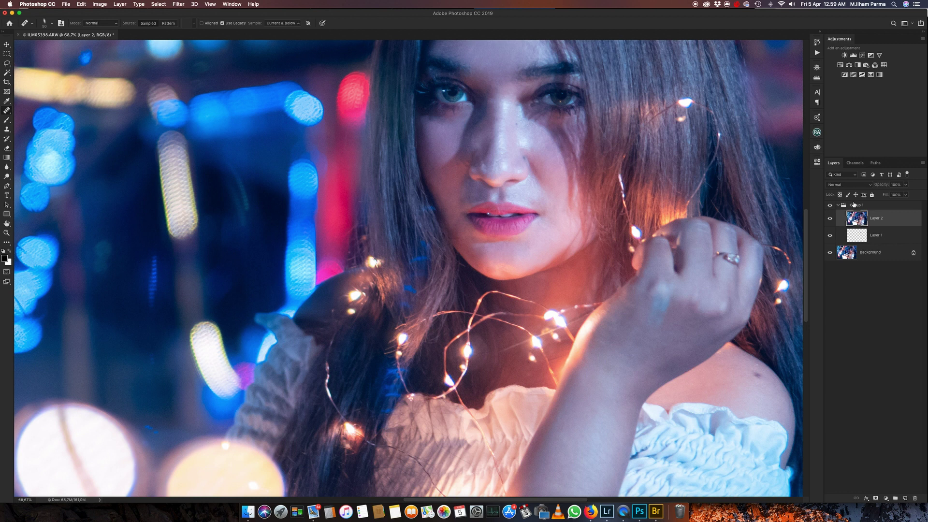
left_click(178, 4)
mouse_move(184, 152)
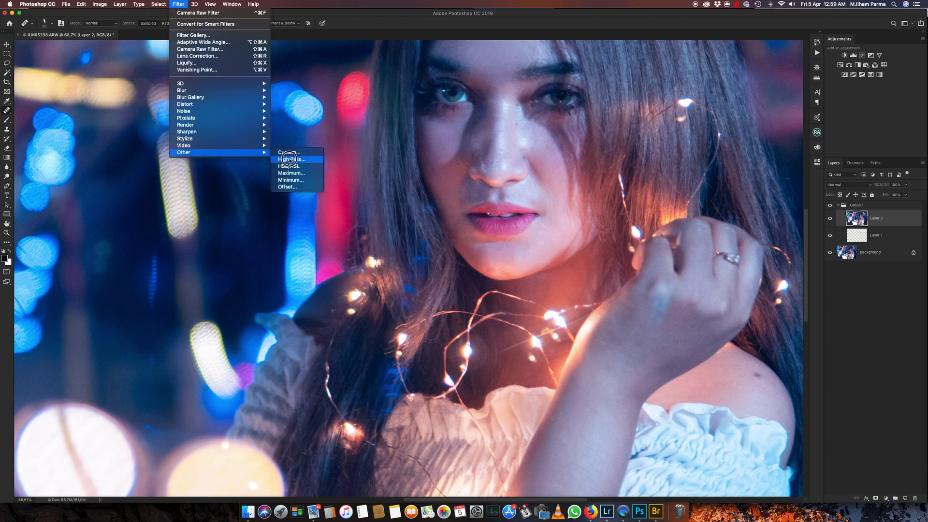
left_click(289, 159)
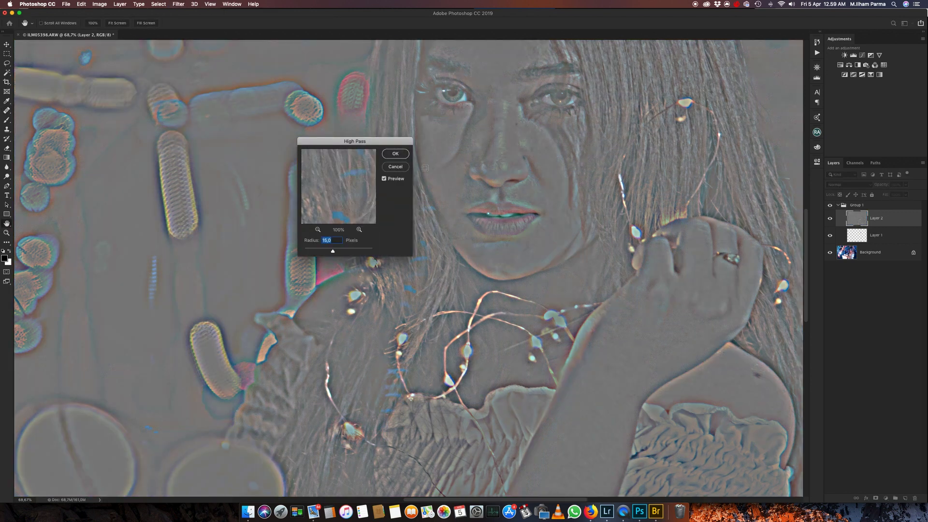
left_click(404, 155)
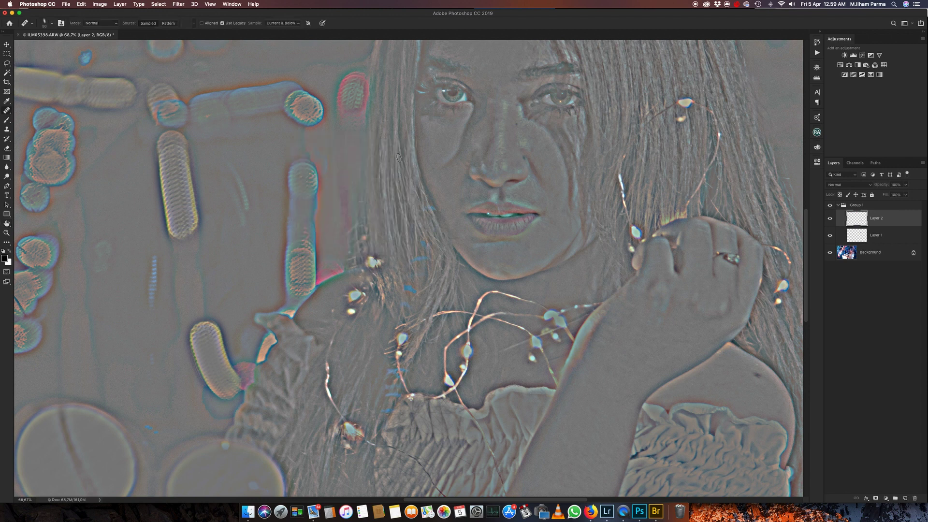
Set Layer 2's blend mode to Linear Light and invert it
left_click(861, 185)
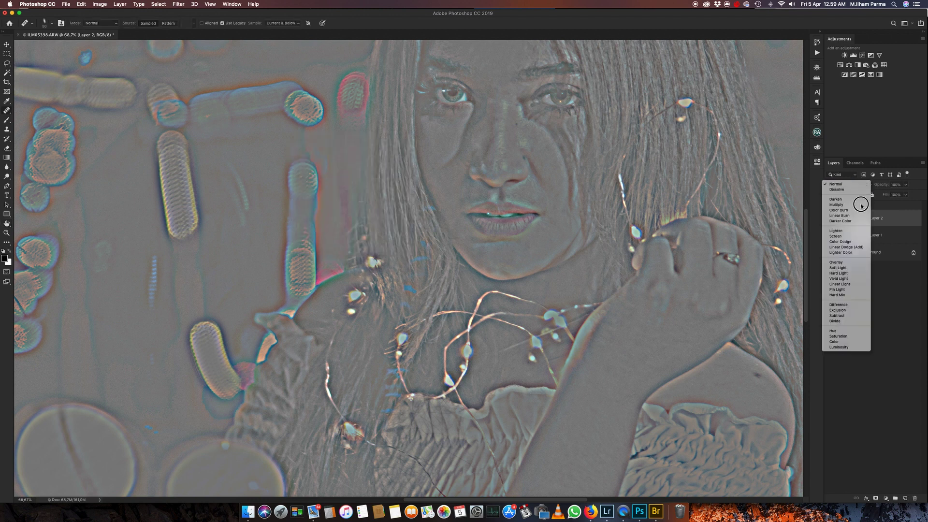
left_click(855, 285)
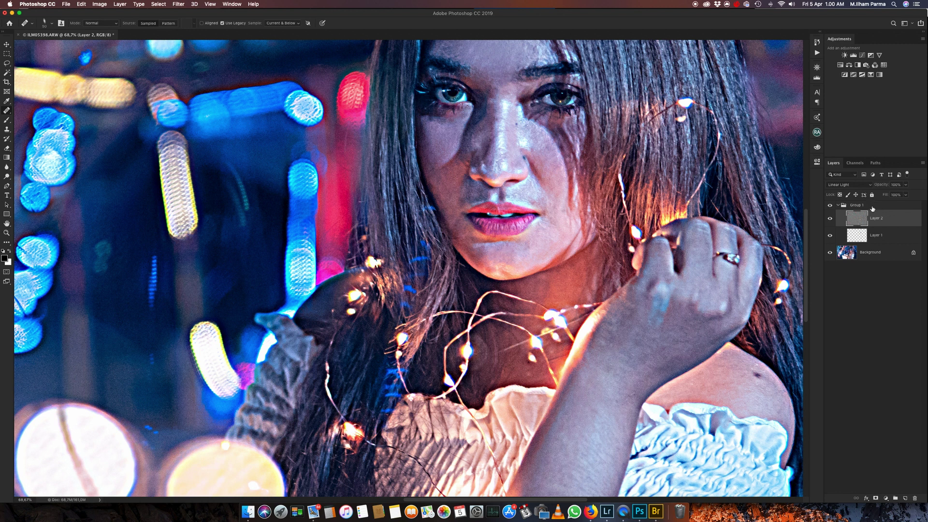
key("ctrl+i")
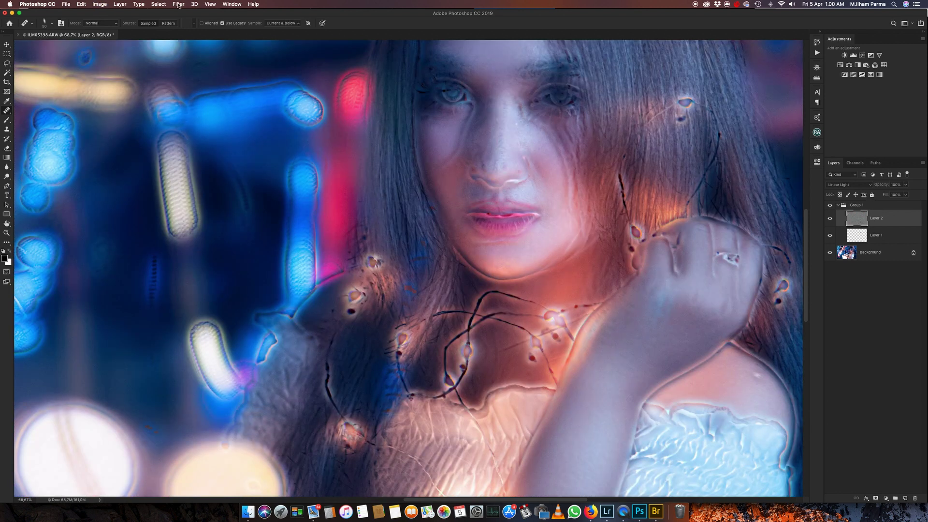
Apply a Gaussian Blur with a 5.0-pixel radius to Layer 2
left_click(179, 4)
mouse_move(182, 90)
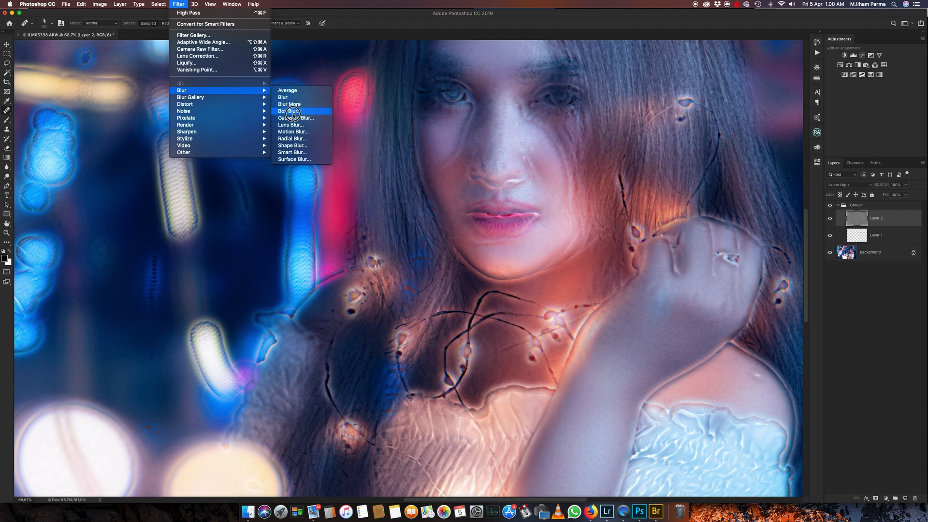
left_click(296, 118)
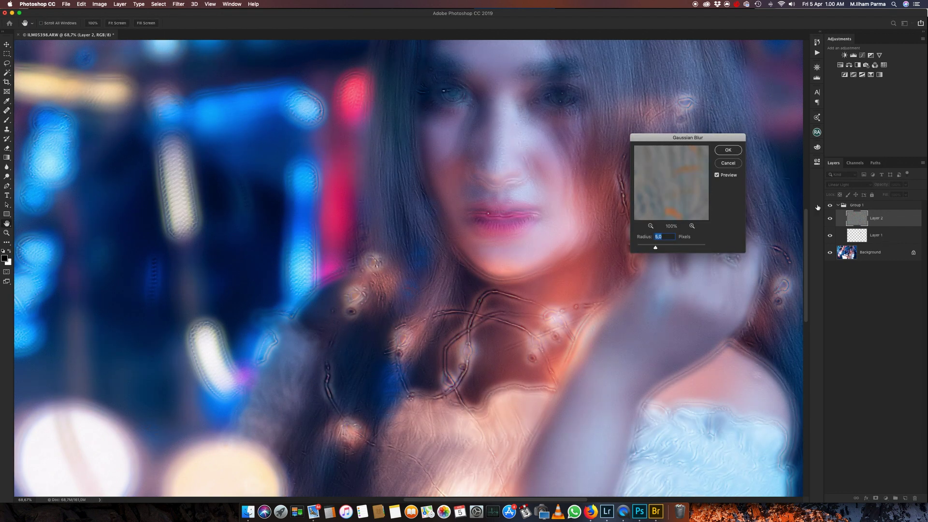
left_click(728, 150)
key("j")
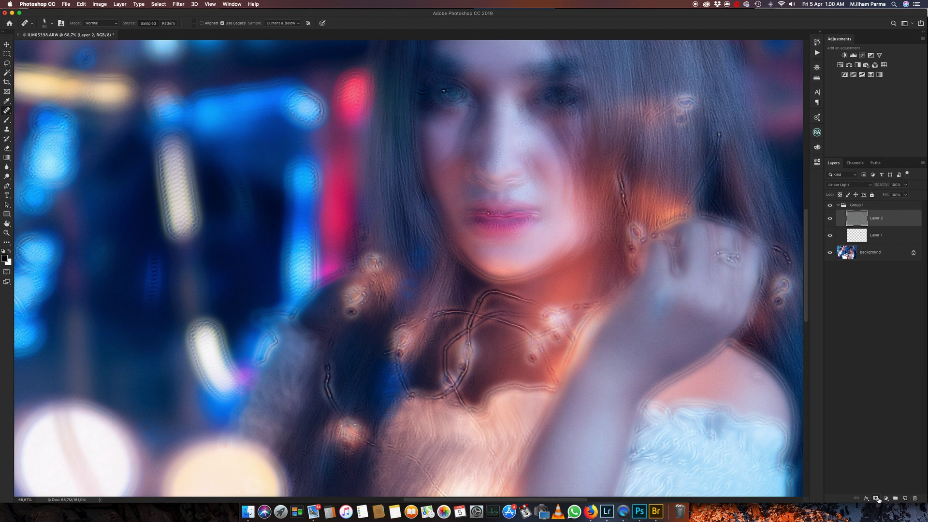
Add a black mask to Layer 2 and set up a white brush at about 2% flow
left_click(876, 498, "alt")
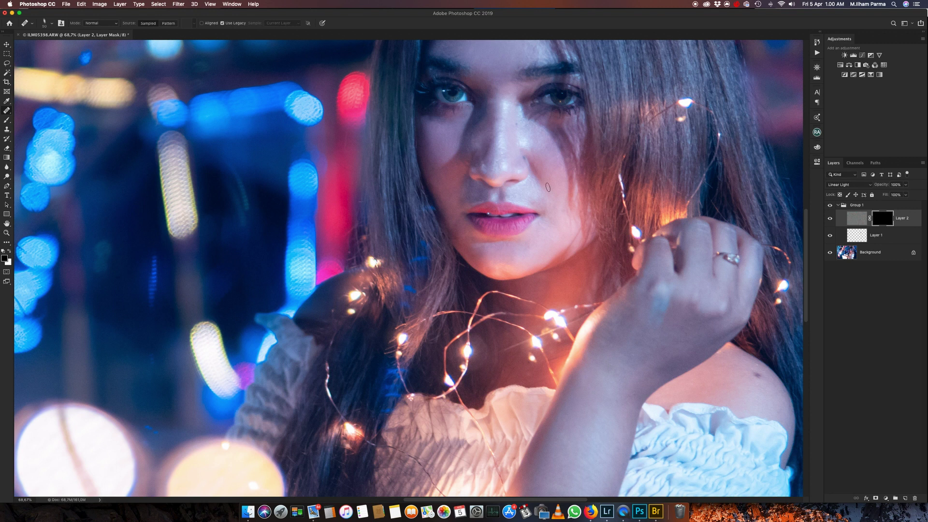
left_click(7, 120)
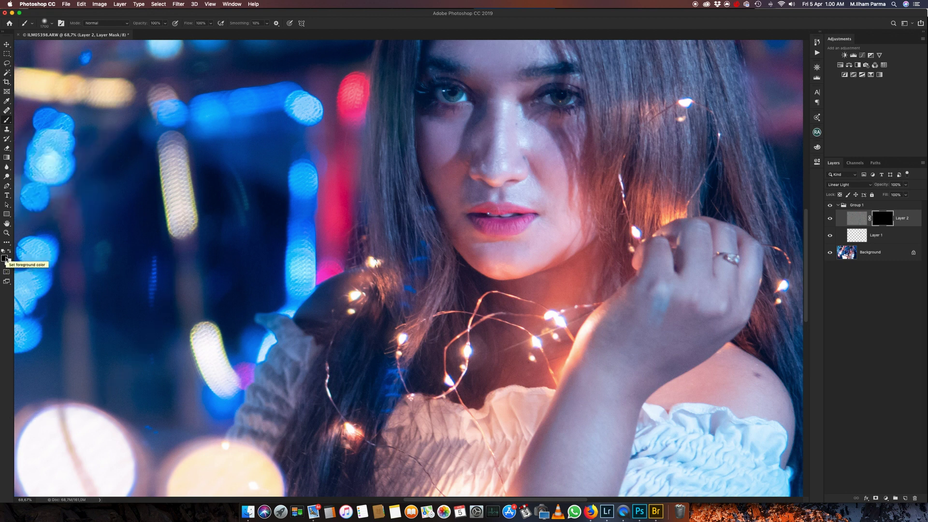
key("x")
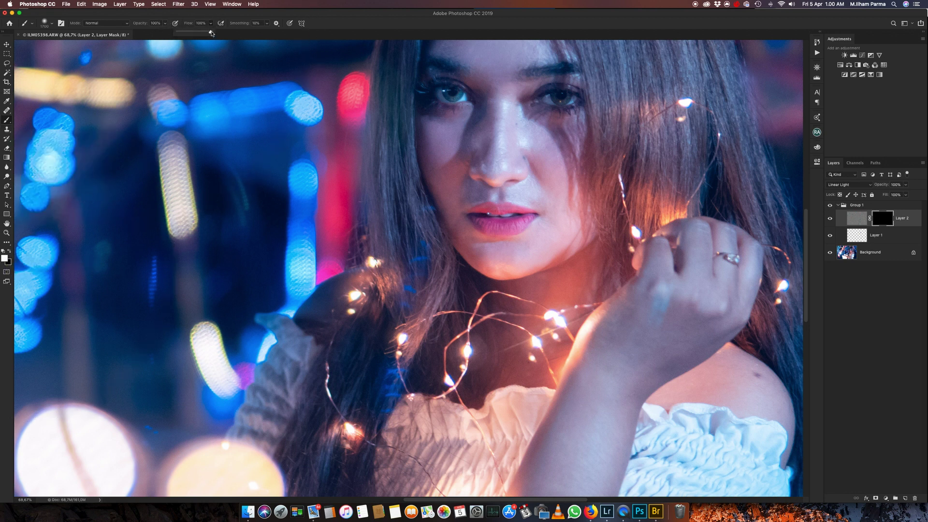
type("2")
left_click(212, 23)
left_click(210, 23)
Resize the brush and paint the softening onto the cheek, chin and nose
key("bracketleft")
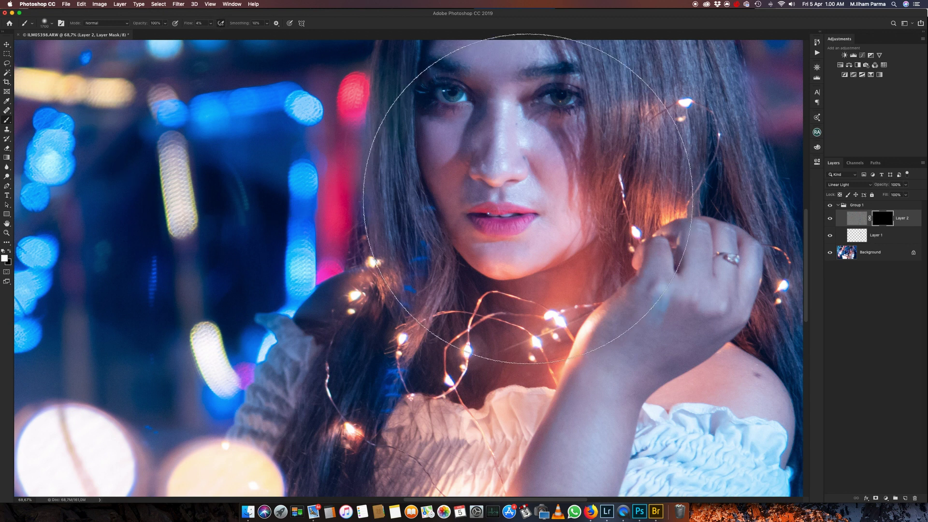
key("bracketleft")
key("bracketleft")
key("bracketleft")
key("bracketleft")
key("bracketleft")
key("bracketleft")
key("bracketleft")
key("bracketleft")
key("bracketleft")
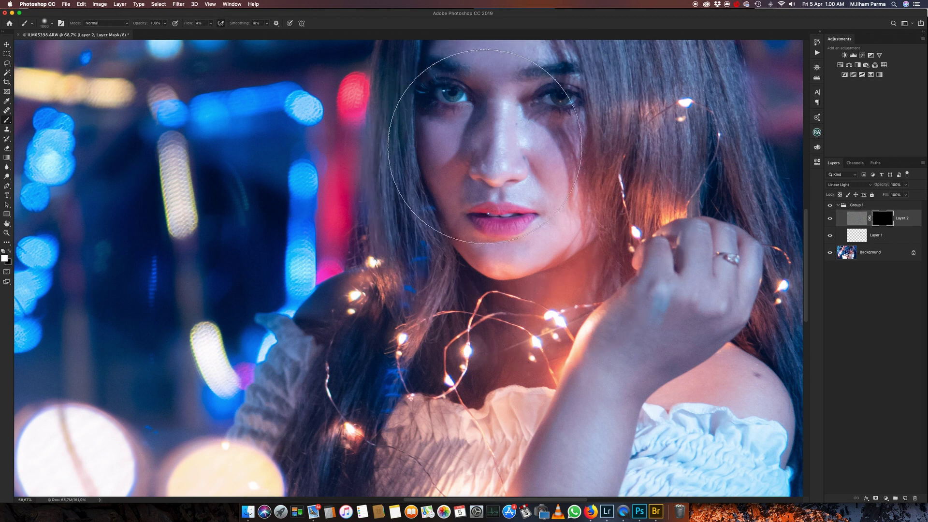
key("bracketleft")
key("bracketleft")
key("bracketleft")
key("bracketleft")
key("bracketleft")
key("bracketleft")
key("bracketleft")
key("bracketleft")
key("bracketleft")
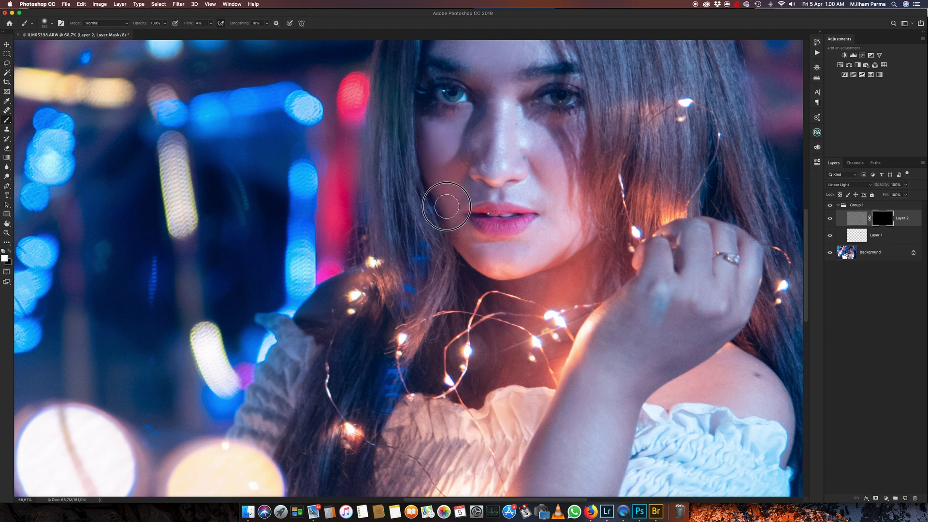
key("bracketleft")
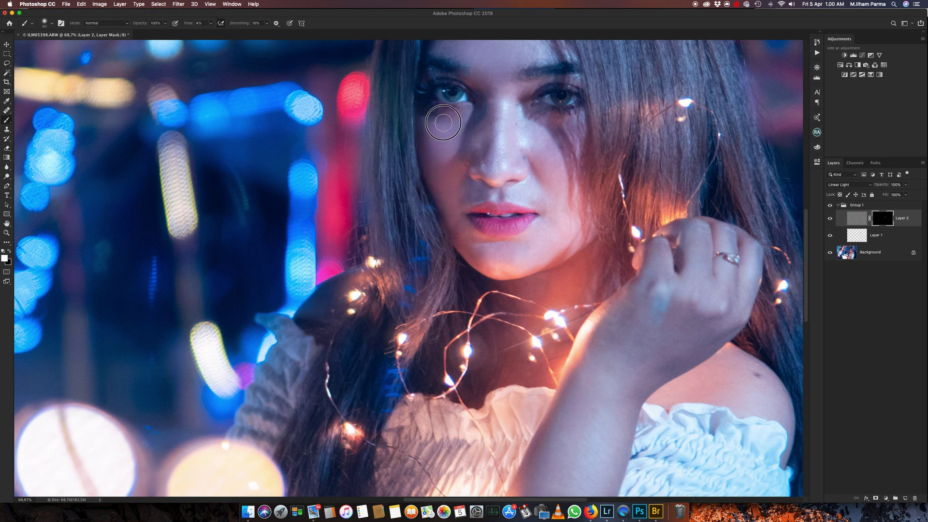
key("bracketright")
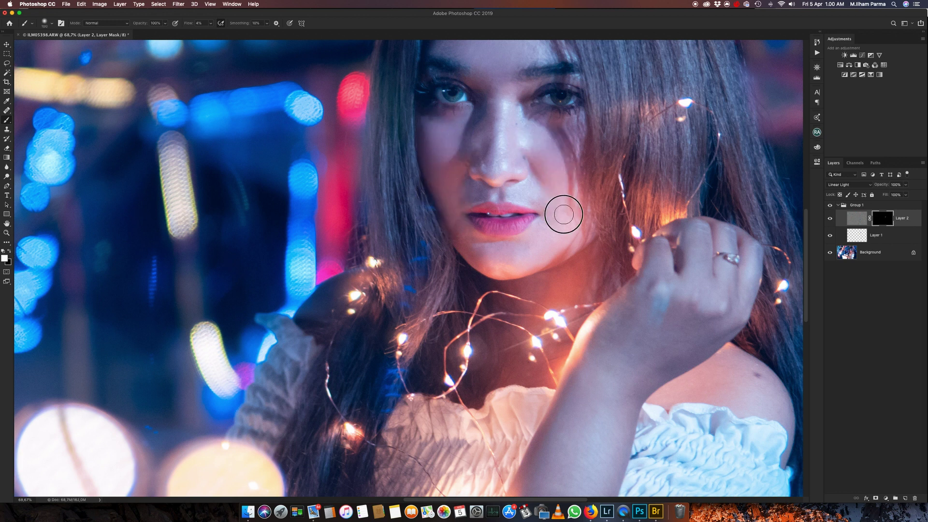
mouse_move(552, 190)
left_mouse_down()
mouse_move(535, 248)
mouse_move(509, 260)
mouse_move(473, 239)
left_mouse_up()
key("bracketleft")
key("bracketleft")
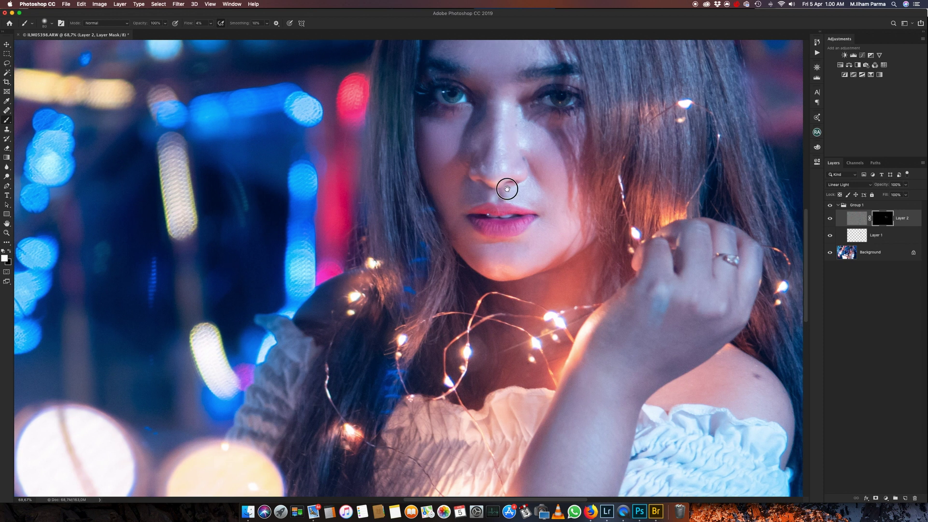
scroll(506, 259, "up", 5)
mouse_move(506, 259)
left_mouse_down()
mouse_move(491, 238)
mouse_move(491, 265)
mouse_move(495, 213)
mouse_move(469, 307)
left_mouse_up()
Paint the softening over the forehead, wrist and arm, resizing the brush as needed
key("bracketleft")
key("bracketright")
key("bracketright")
key("bracketright")
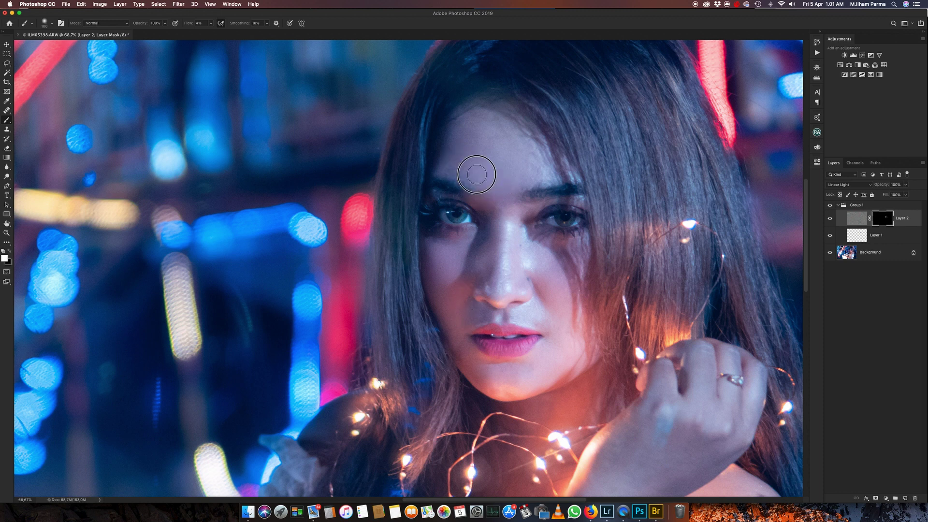
mouse_move(483, 190)
left_mouse_down()
mouse_move(460, 128)
mouse_move(466, 114)
mouse_move(507, 149)
mouse_move(512, 130)
mouse_move(539, 166)
left_mouse_up()
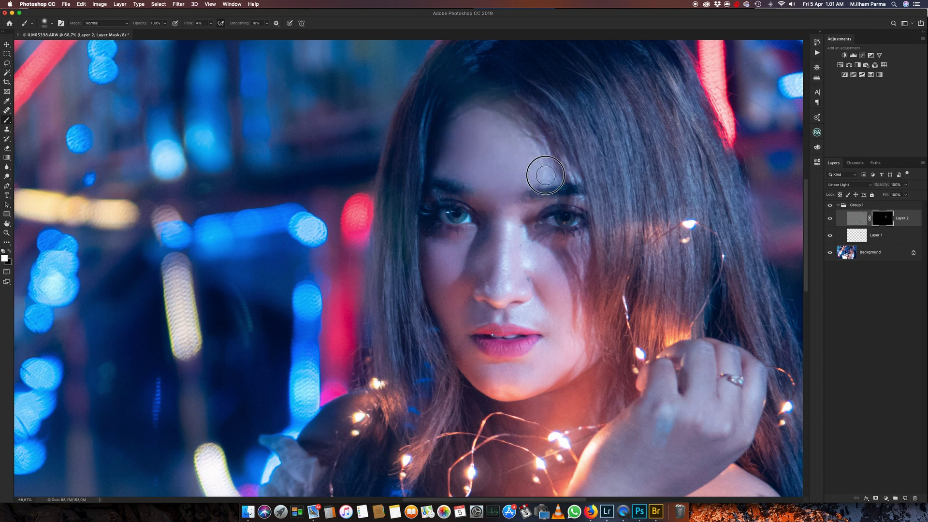
key("bracketleft")
key("bracketleft")
key("bracketleft")
scroll(542, 260, "down", 10)
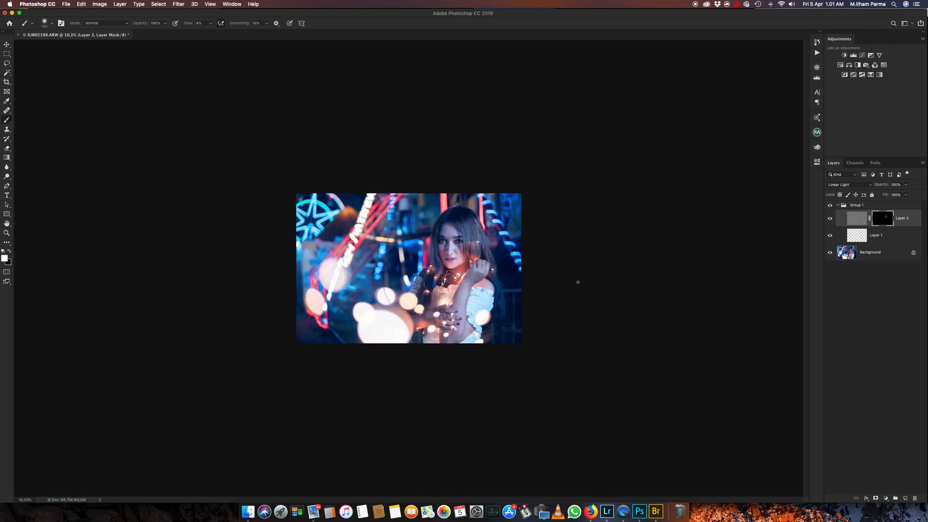
scroll(575, 282, "up", 5)
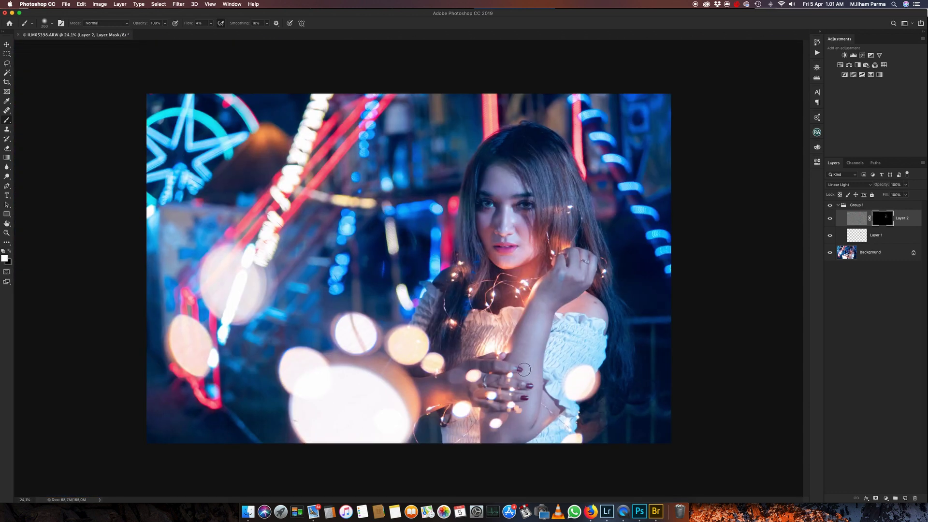
key("bracketright")
key("bracketright")
key("bracketright")
mouse_move(541, 310)
left_mouse_down()
mouse_move(550, 295)
mouse_move(526, 410)
mouse_move(487, 434)
mouse_move(450, 387)
mouse_move(444, 319)
mouse_move(476, 250)
left_mouse_up()
key("bracketleft")
scroll(518, 196, "up", 3)
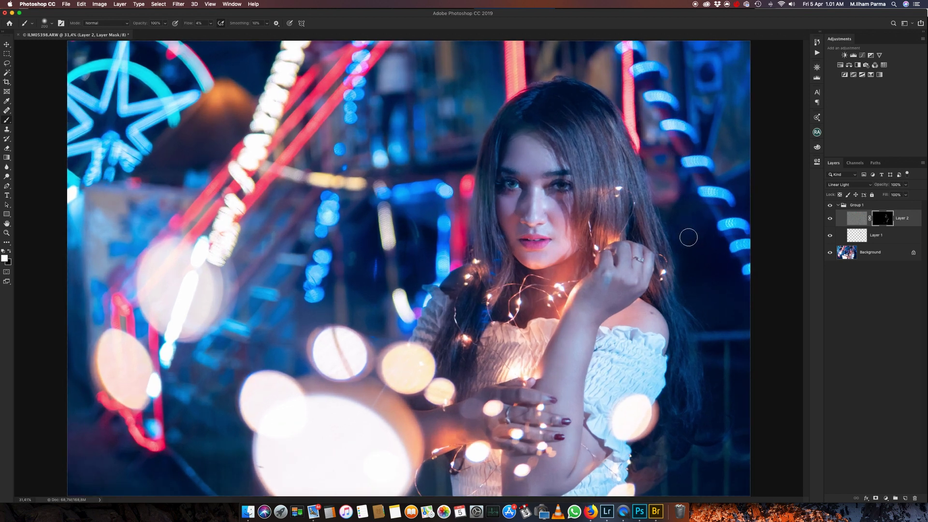
scroll(688, 237, "down", 1)
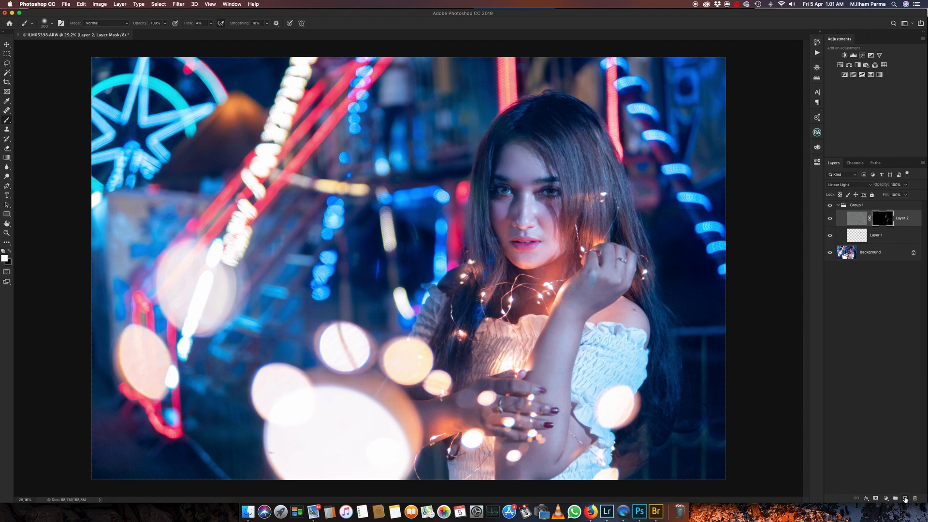
Create Layer 3 in Soft Light mode, filled with soft-light neutral gray
left_click(906, 499, "alt")
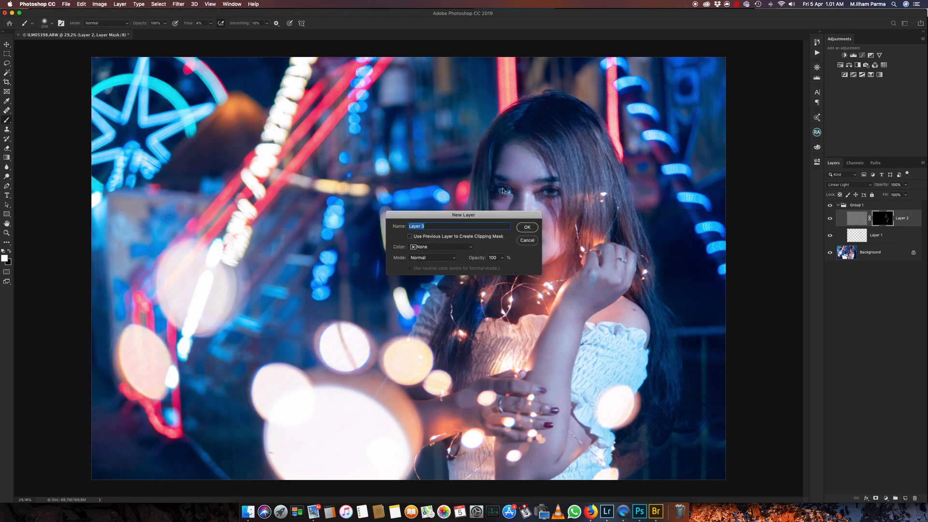
left_click(443, 260)
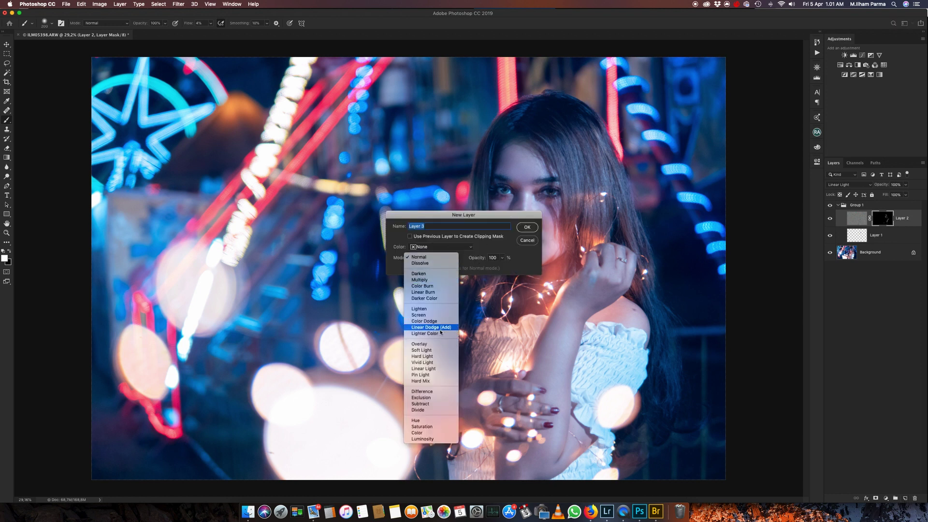
left_click(447, 352)
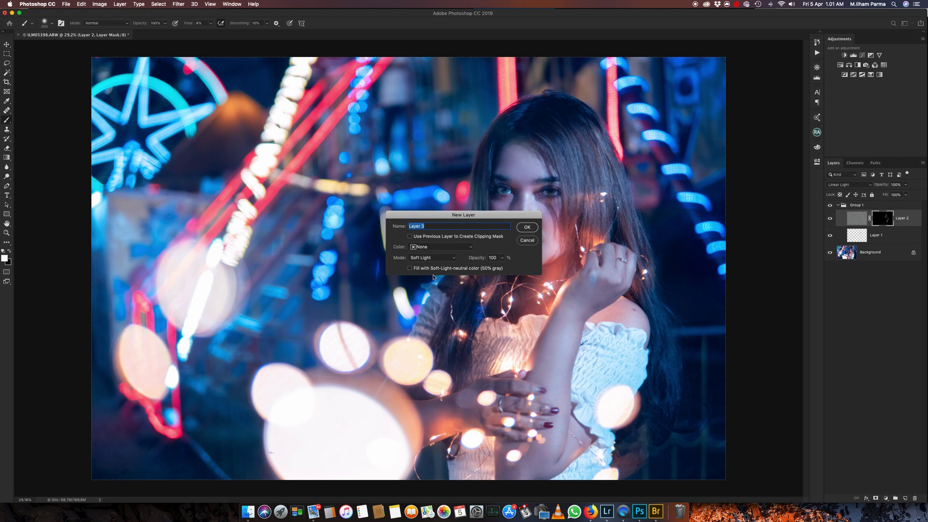
left_click(527, 227)
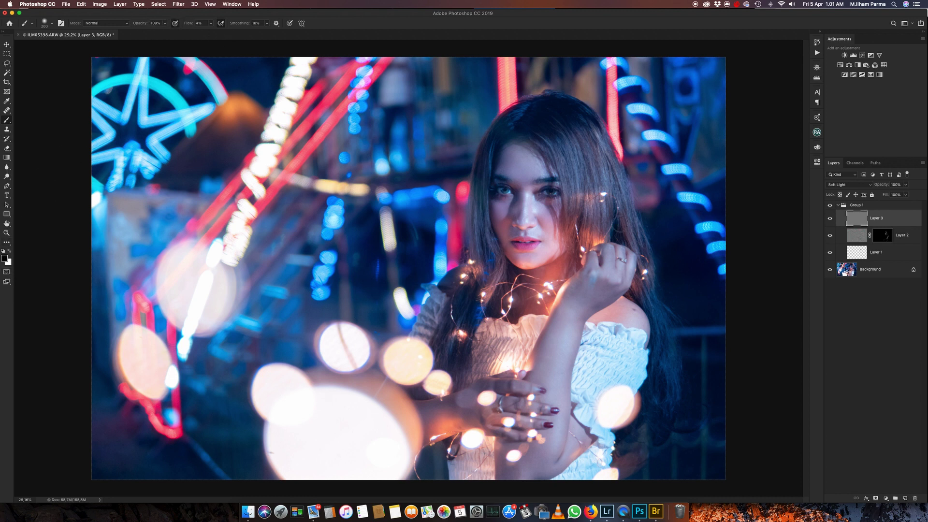
Shrink the brush and softly brighten the nose bridge with white paint
scroll(556, 222, "up", 3)
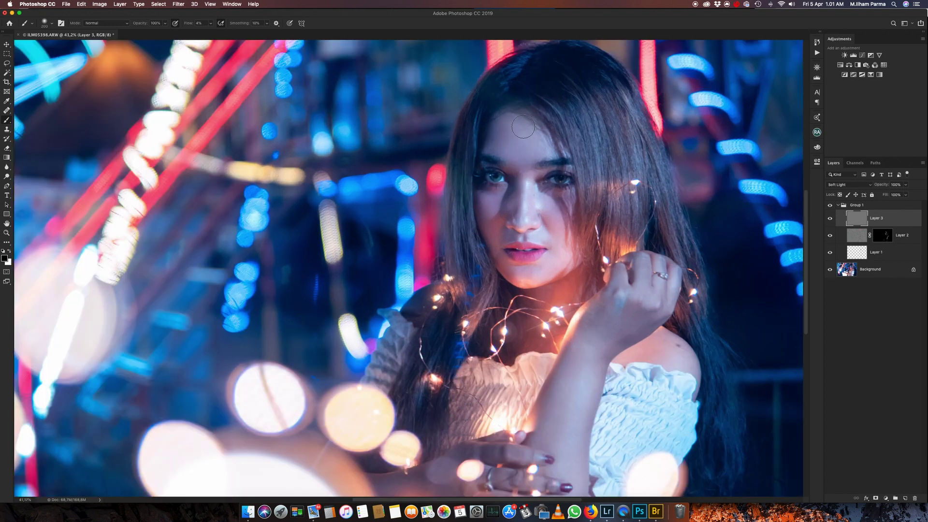
key("bracketleft")
key("bracketleft")
key("bracketleft")
key("bracketleft")
key("bracketleft")
scroll(536, 217, "up", 2)
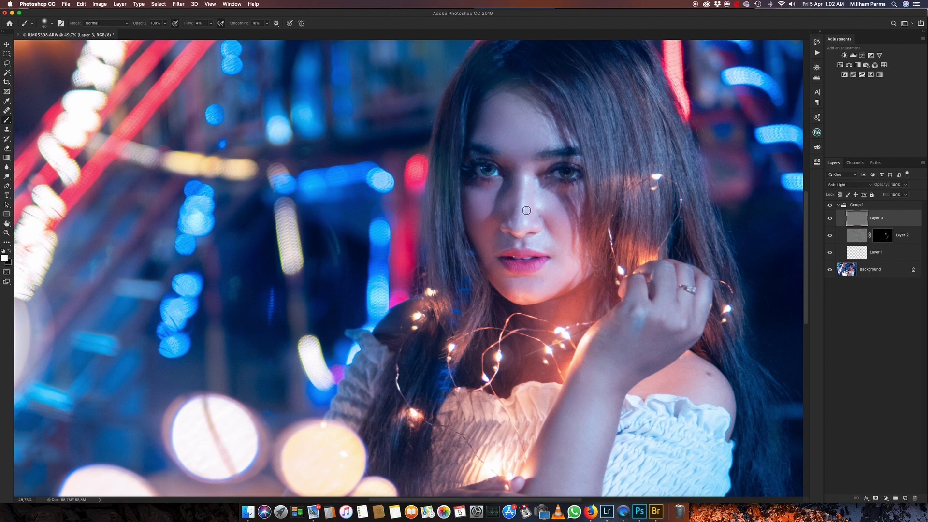
key("x")
key("x")
key("x")
key("x")
key("x")
key("x")
key("x")
key("x")
key("x")
key("x")
key("x")
key("x")
key("x")
scroll(524, 199, "up", 1)
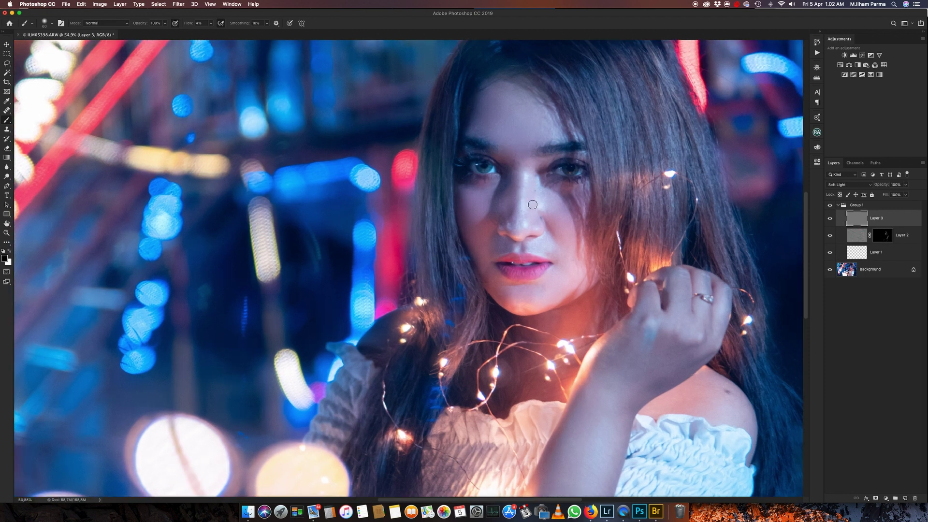
key("x")
scroll(523, 223, "up", 2)
scroll(525, 221, "up", 1)
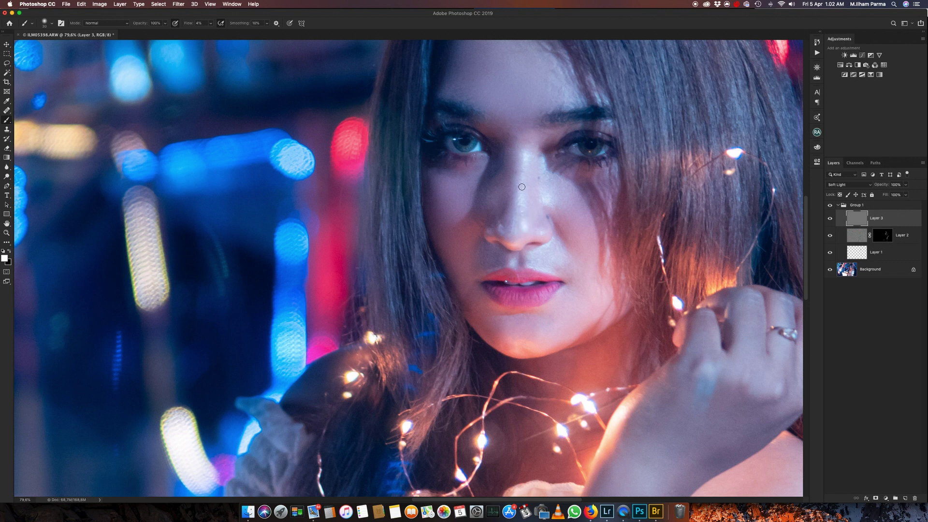
left_click_drag(523, 225, 523, 161)
Lightly dodge and burn the forehead with a white stroke
scroll(497, 140, "down", 1)
scroll(497, 140, "down", 1)
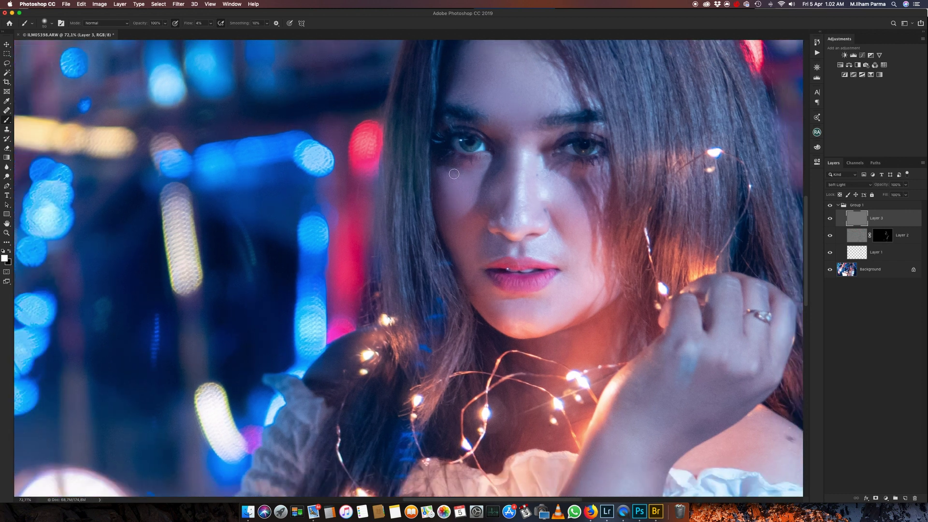
scroll(528, 207, "down", 3)
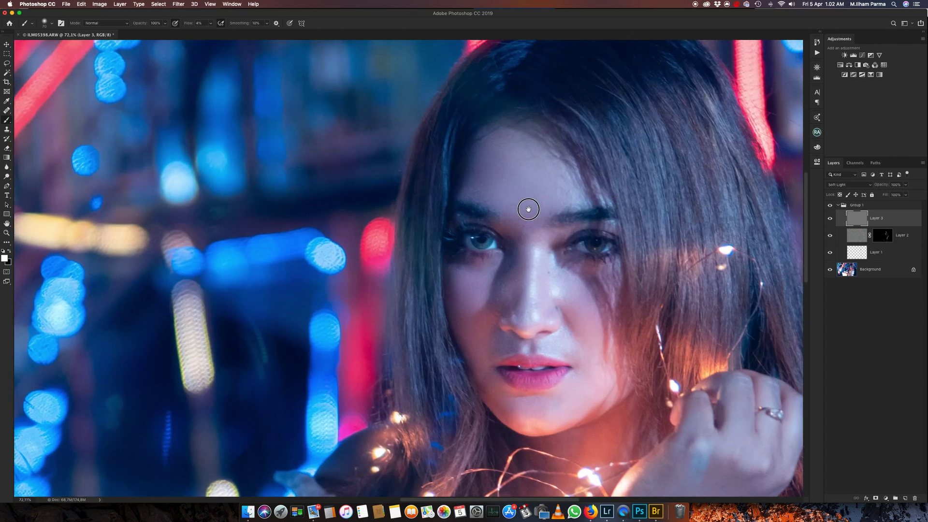
scroll(527, 184, "down", 3)
scroll(524, 149, "down", 3)
left_click_drag(524, 149, 502, 136)
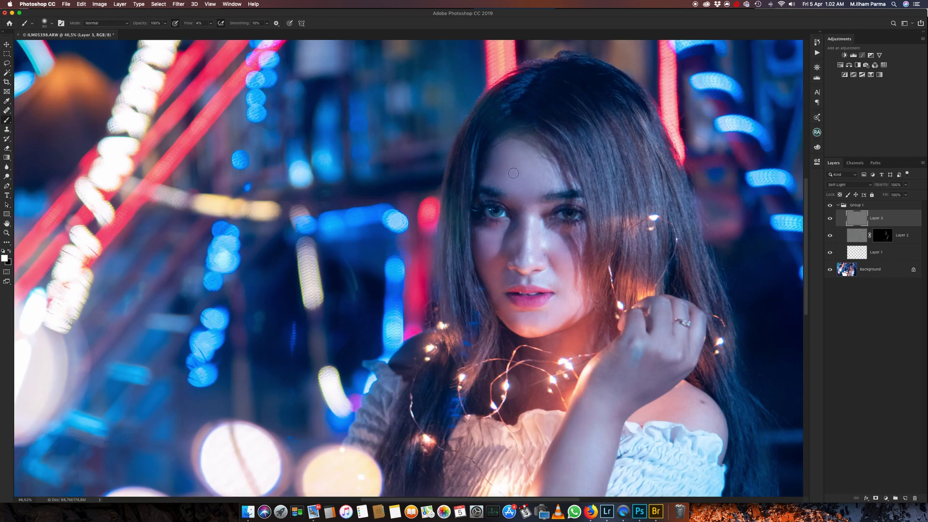
Lower brush flow and alternate black and white paint with finer brush sizes for forehead and lips
left_click(211, 23)
key("x")
key("x")
key("x")
key("x")
key("bracketright")
key("bracketleft")
key("bracketleft")
key("bracketright")
key("x")
key("x")
key("bracketright")
key("bracketright")
scroll(552, 309, "down", 5)
key("x")
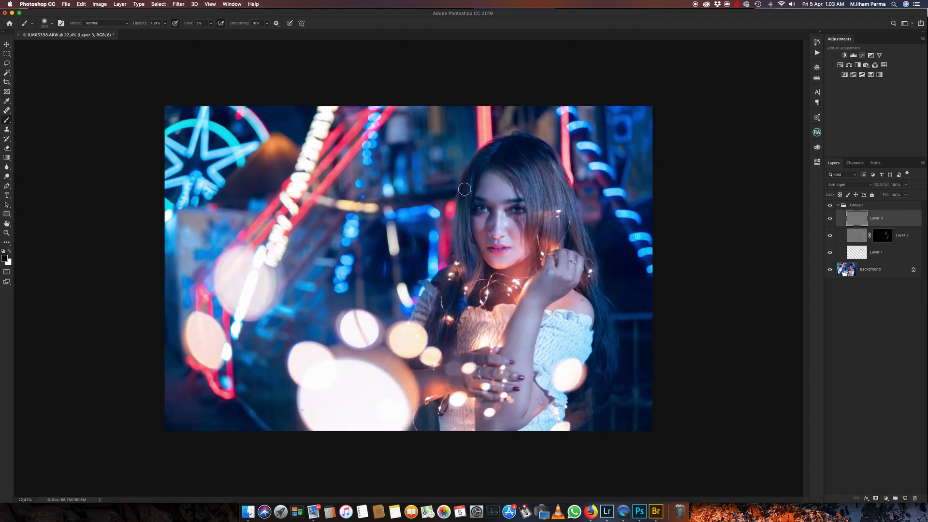
Softly lighten the hair and down the face with an enlarged brush
mouse_move(463, 232)
left_mouse_down()
mouse_move(470, 177)
mouse_move(466, 224)
left_mouse_up()
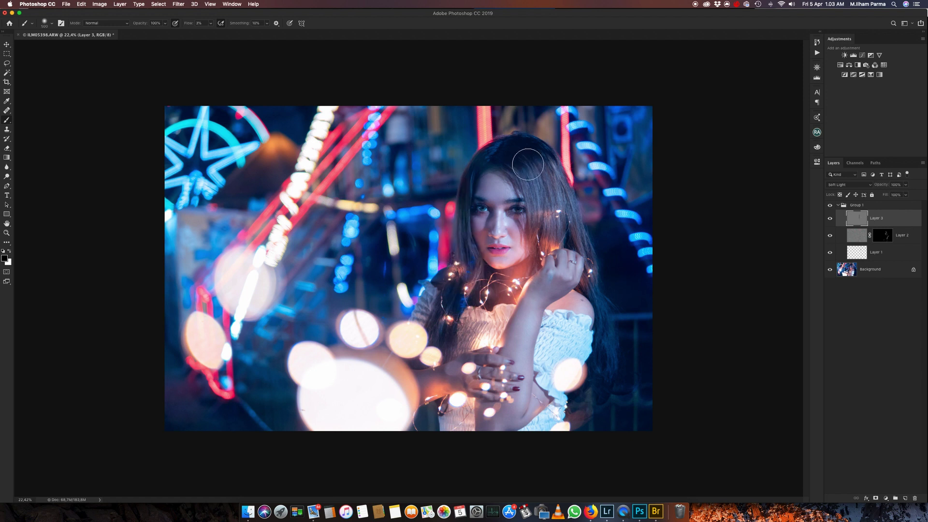
key("bracketright")
key("bracketright")
key("bracketright")
left_click_drag(538, 161, 566, 210)
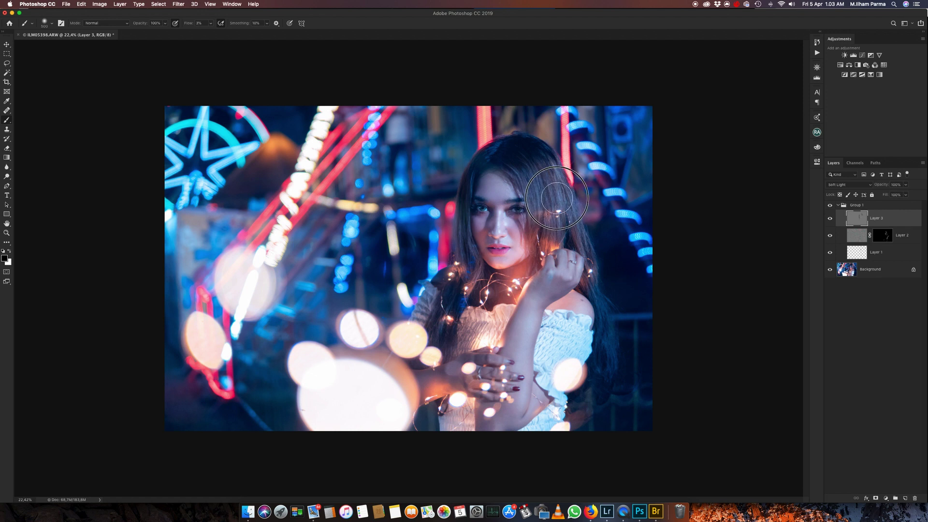
scroll(606, 198, "down", 2)
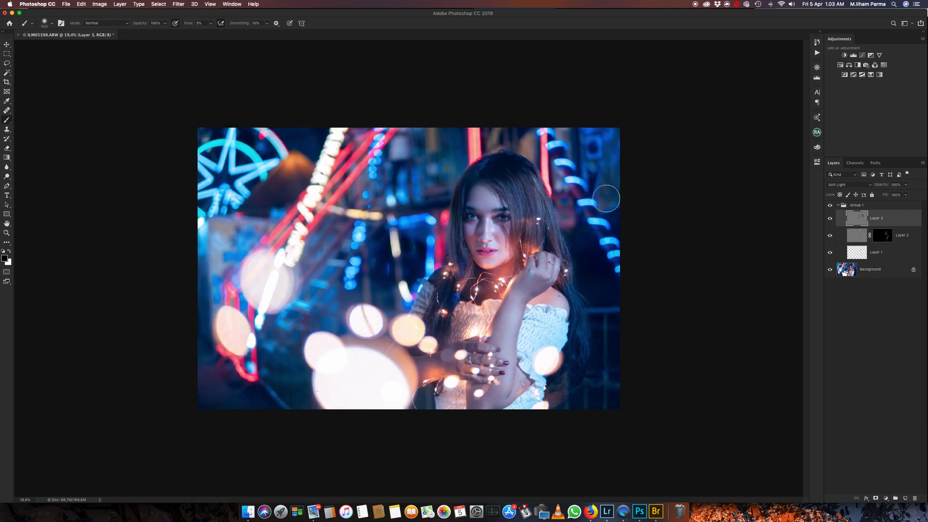
key("bracketleft")
scroll(607, 198, "up", 1)
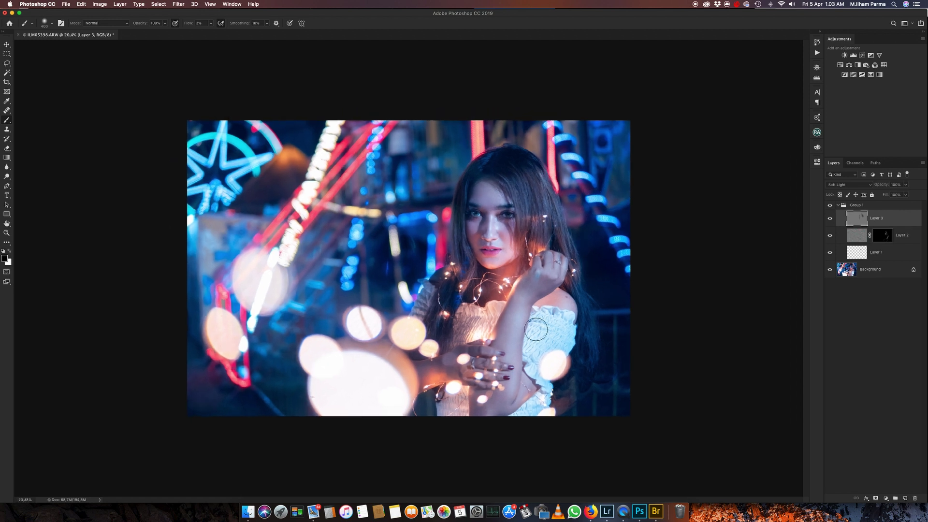
Swap paint colour and softly paint along the arm and over the hand
key("x")
key("bracketleft")
key("bracketleft")
left_click_drag(509, 325, 497, 395)
key("bracketright")
left_click_drag(444, 371, 482, 386)
scroll(561, 256, "up", 2)
Darken the hair and refine near the eye, eyebrow and forehead with resized brushes
key("bracketleft")
key("bracketleft")
key("bracketleft")
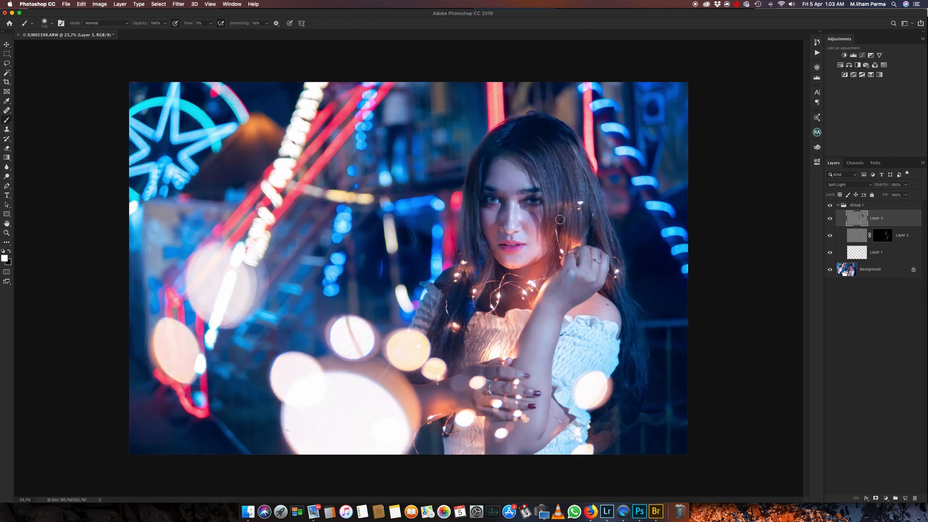
key("x")
key("bracketleft")
key("bracketleft")
key("bracketleft")
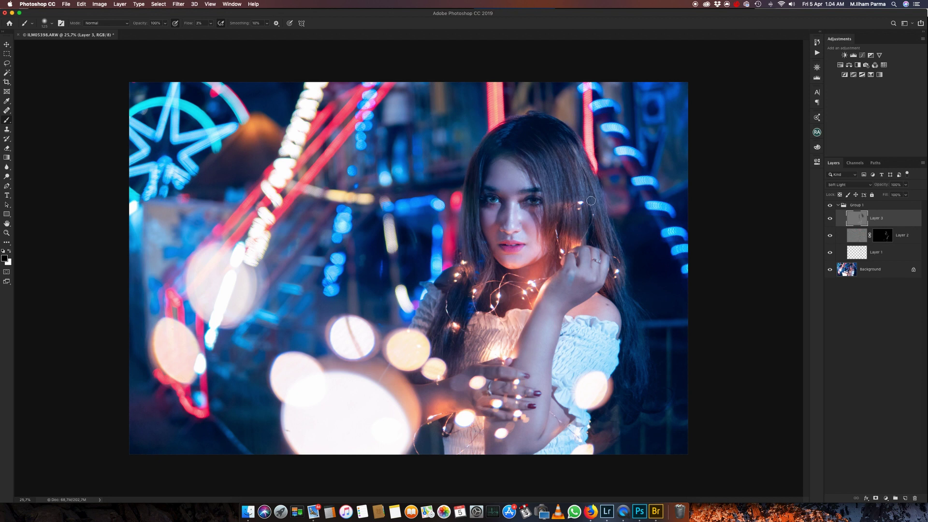
key("x")
key("bracketright")
key("bracketleft")
key("bracketleft")
key("bracketleft")
key("bracketright")
key("bracketright")
scroll(542, 191, "down", 2)
Enlarge the black brush to about 1300 and softly darken the lower-left bokeh
key("x")
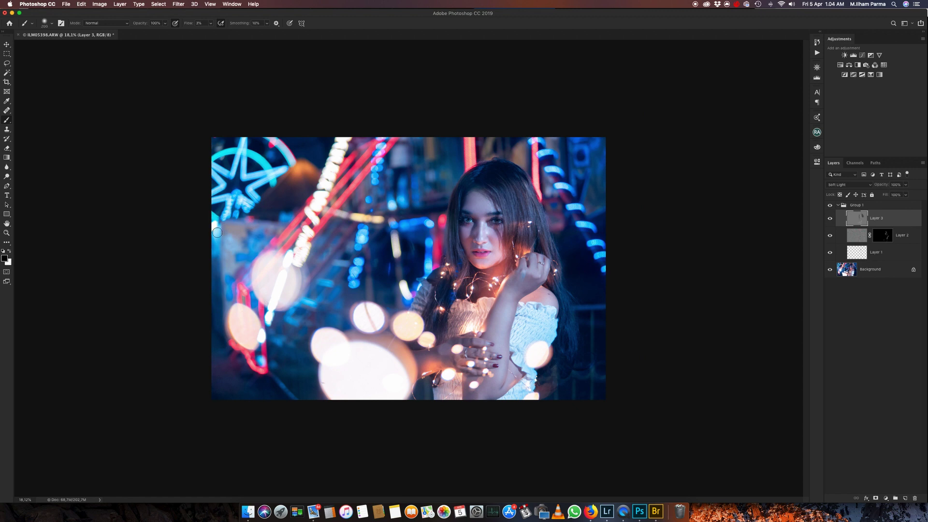
key("bracketright")
key("bracketright")
key("bracketright")
left_click_drag(224, 337, 227, 393)
left_click_drag(301, 320, 298, 161)
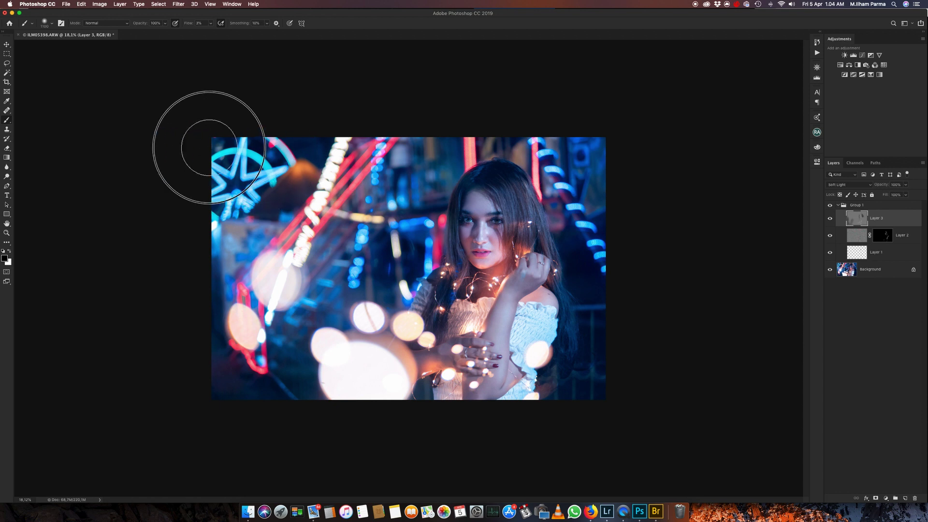
left_click_drag(595, 145, 623, 145)
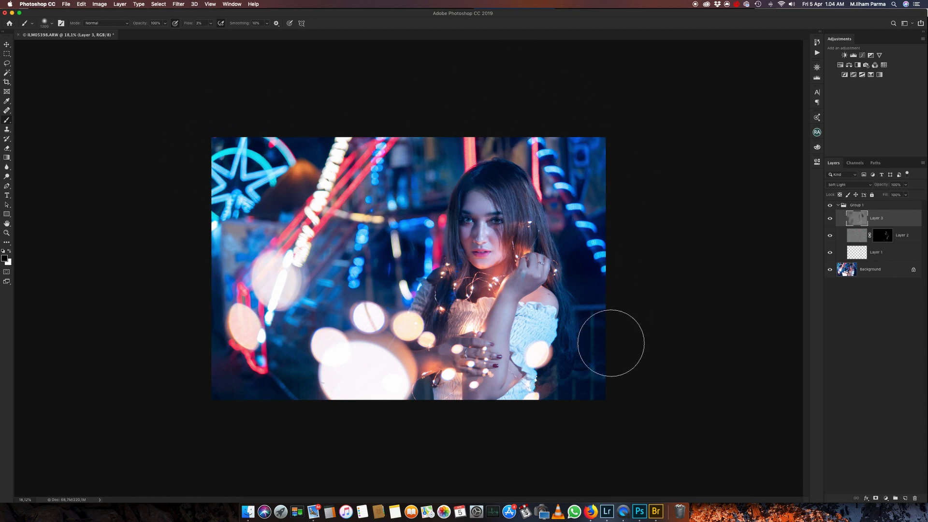
left_click_drag(611, 342, 582, 395)
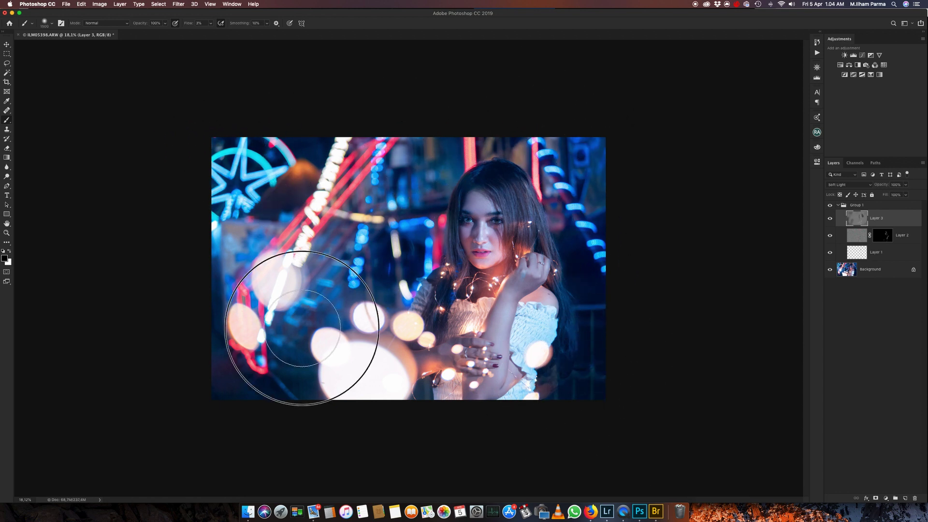
left_click_drag(290, 332, 265, 345)
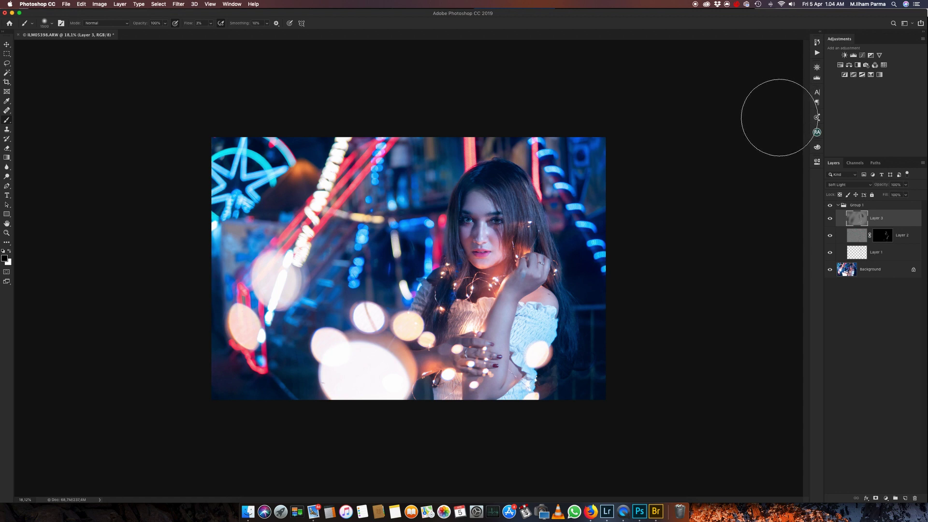
scroll(779, 117, "up", 2)
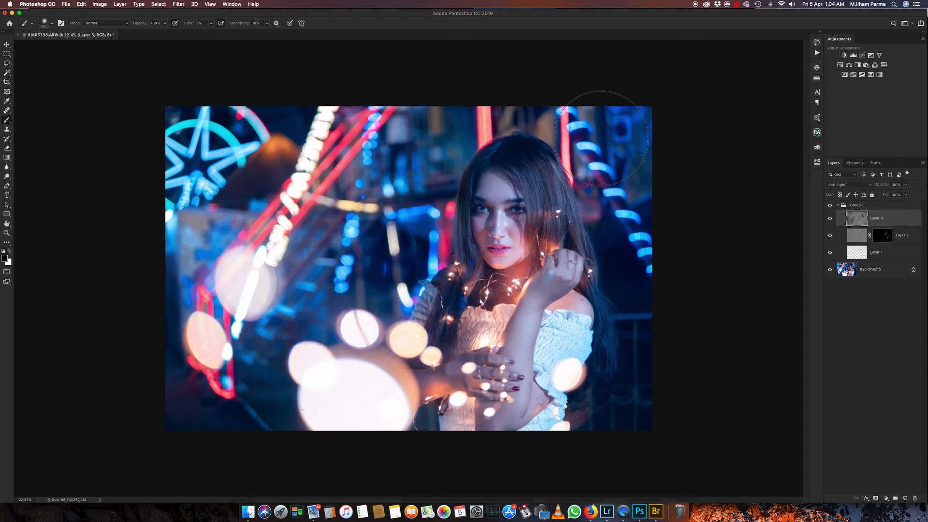
key("x")
scroll(628, 212, "down", 1)
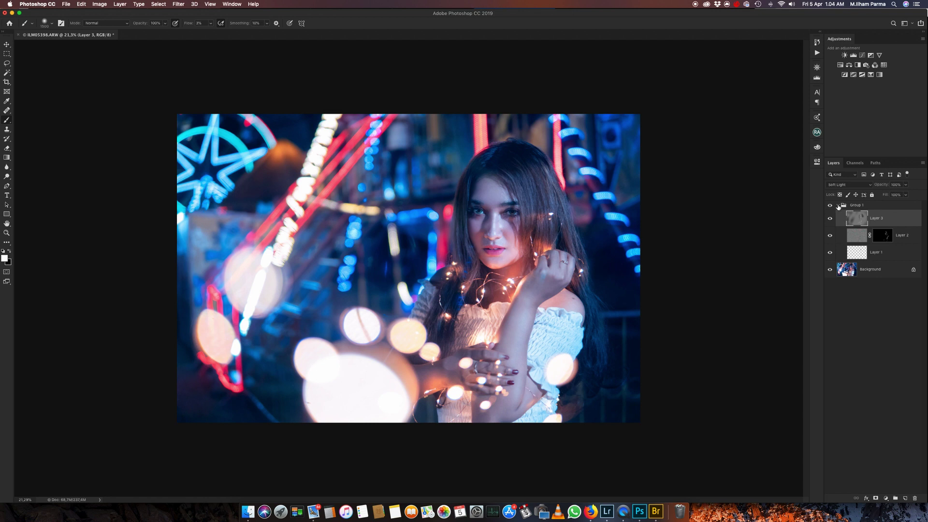
Collapse Group 1, create Group 2, and add a Curves adjustment inside it
left_click(838, 206)
left_click(897, 498)
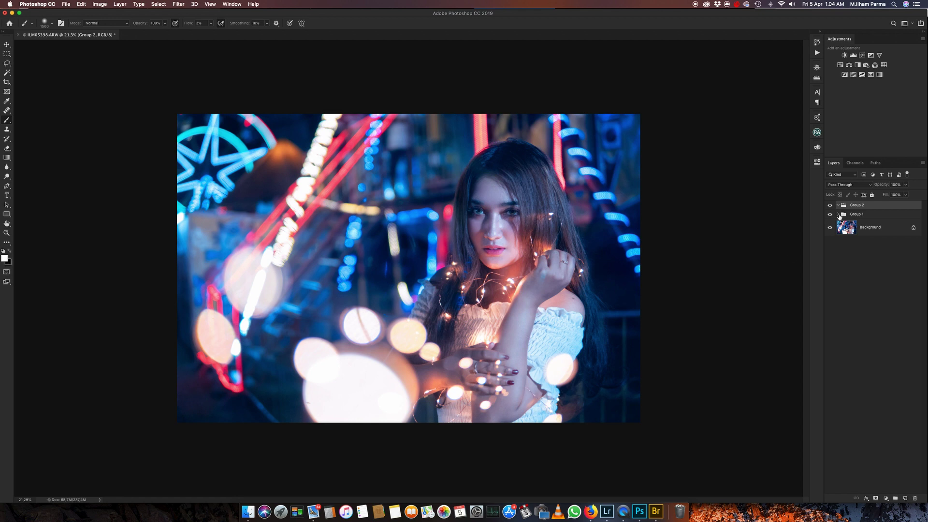
left_click(838, 214)
left_click(838, 215)
left_click(886, 498)
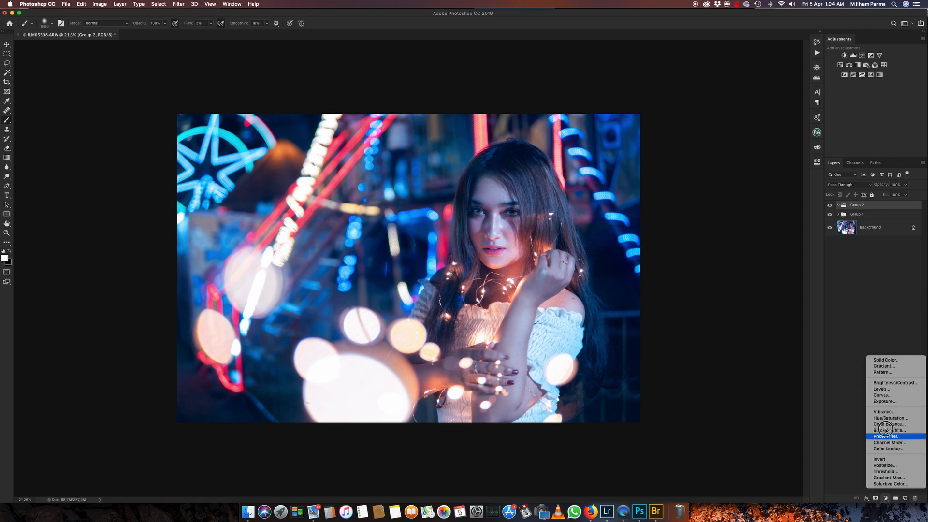
left_click(887, 394)
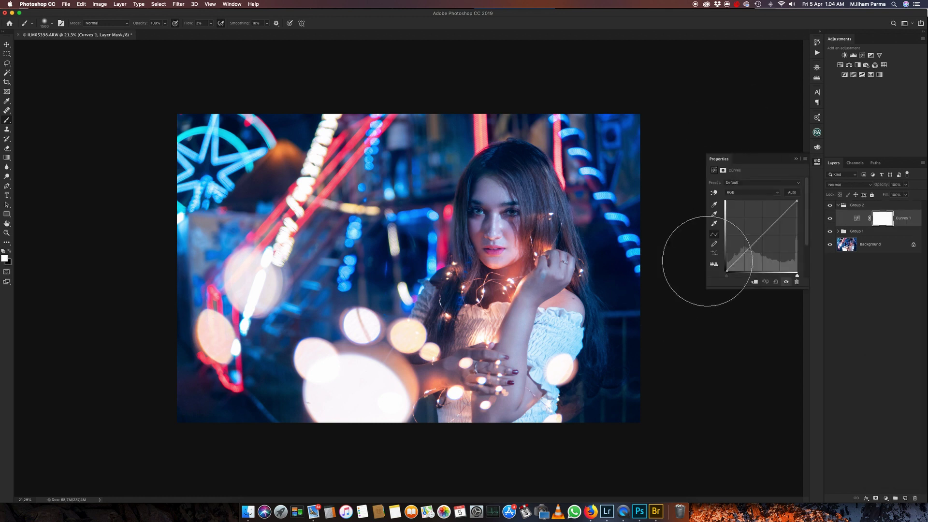
Raise the Blue curve's black point and pull the Green midtones down toward magenta
left_click(756, 192)
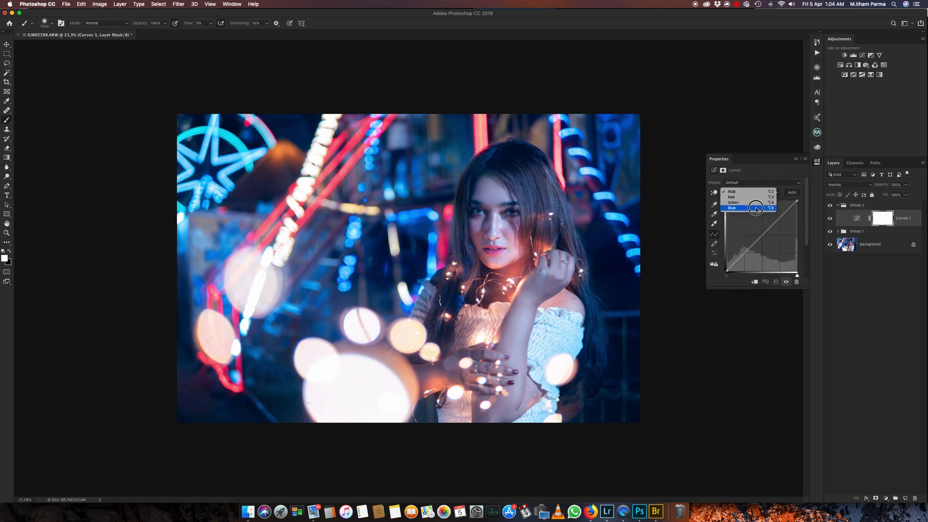
left_click(757, 209)
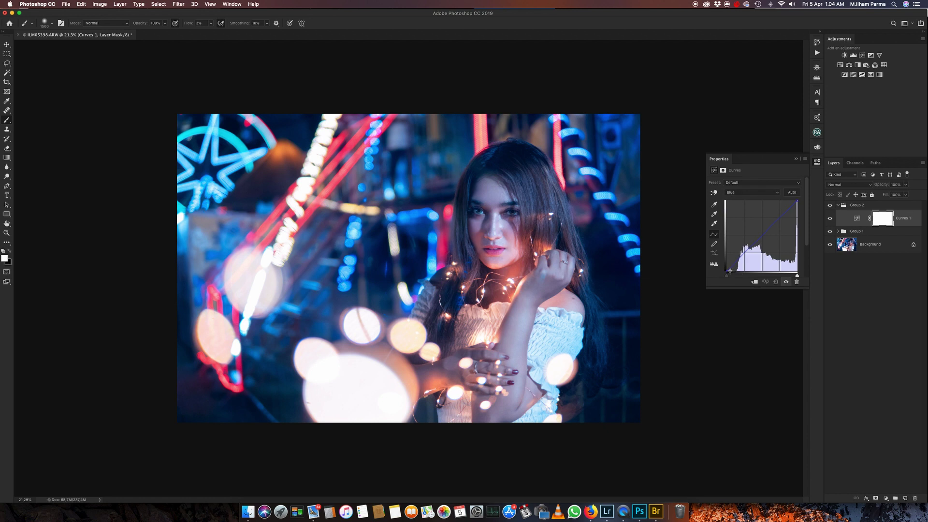
left_click_drag(726, 271, 726, 272)
left_click(752, 193)
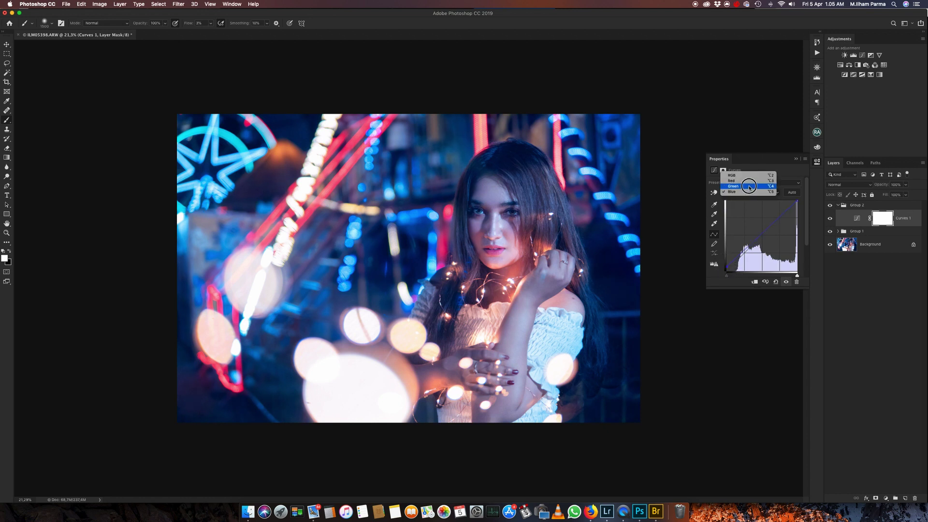
left_click(747, 187)
left_click_drag(762, 237, 762, 236)
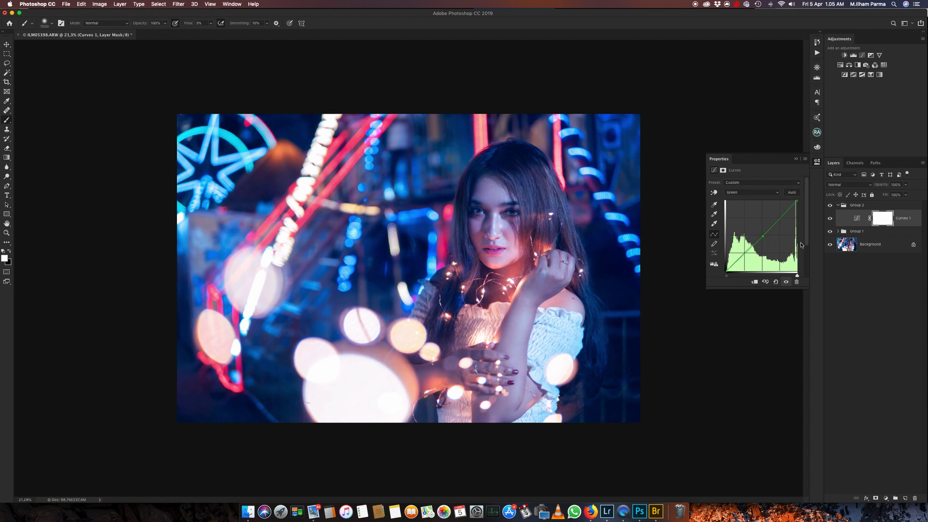
left_click(797, 161)
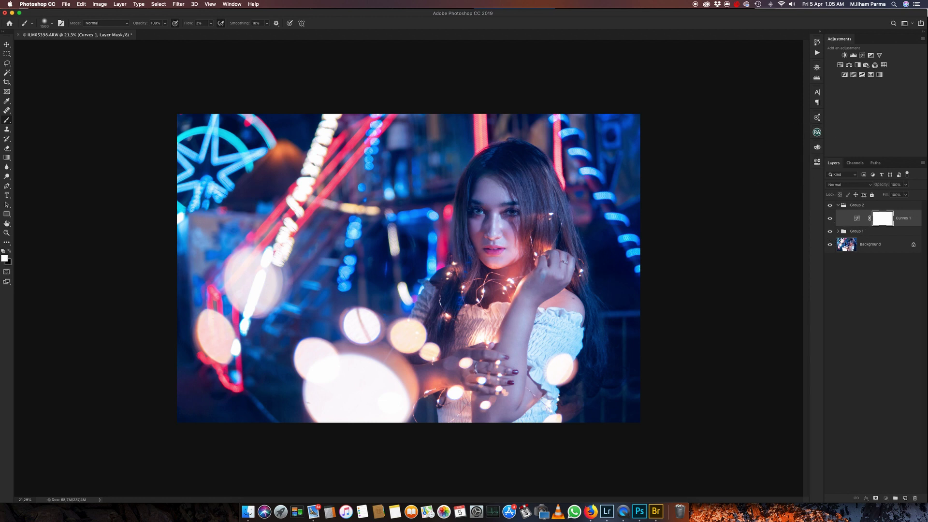
left_click(838, 231)
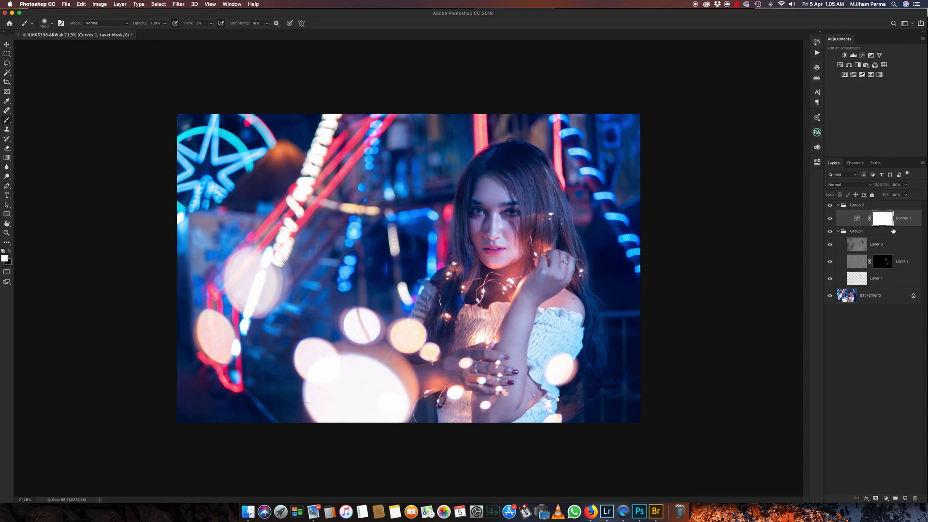
Stamp all visible layers into a merged Layer 4 and briefly hide the layers beneath it
key("super+alt+shift+e")
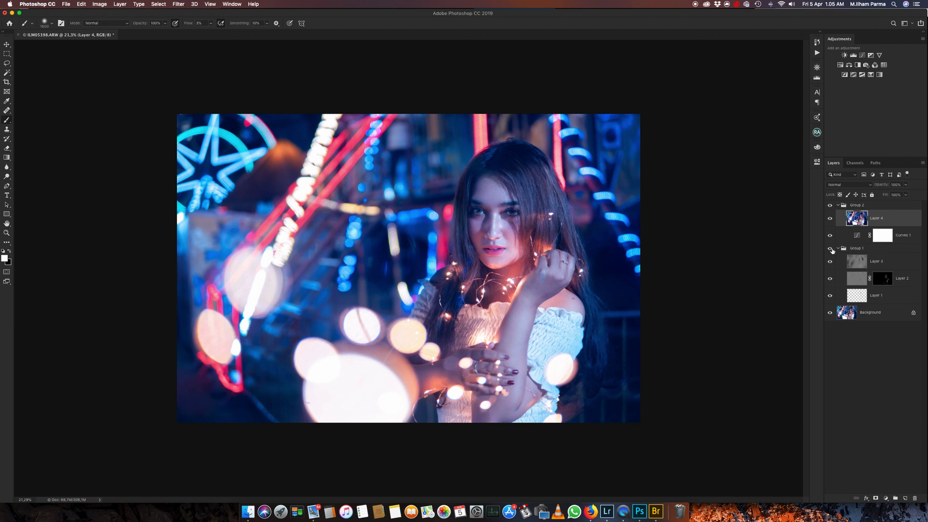
left_click_drag(830, 236, 832, 313)
left_click(830, 314)
left_click_drag(830, 234, 830, 313)
Compare the image with and without Layer 4, then open the Filter menu
left_click(830, 219)
left_click(830, 220)
left_click(830, 220)
left_click(831, 220)
left_click(830, 220)
left_click(179, 4)
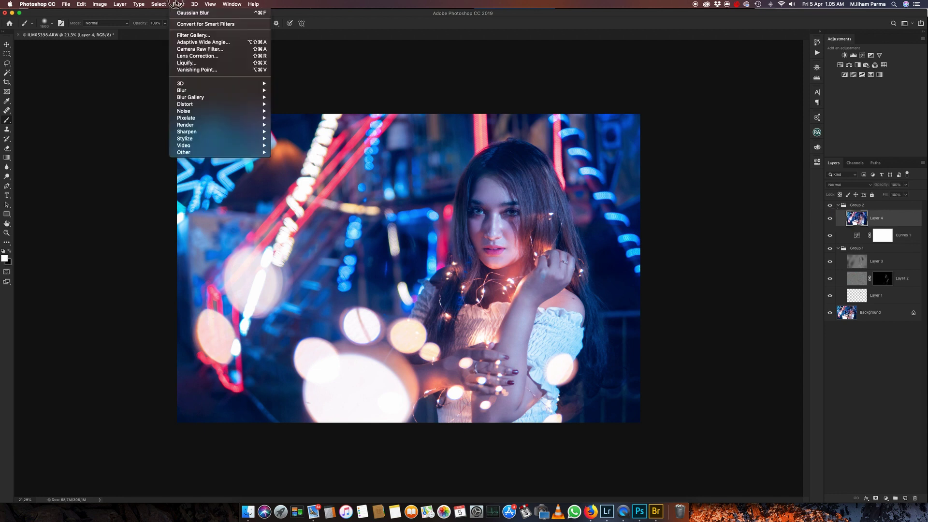
Apply the Camera Raw Filter to Layer 4 and set Highlights to -25
left_click(217, 49)
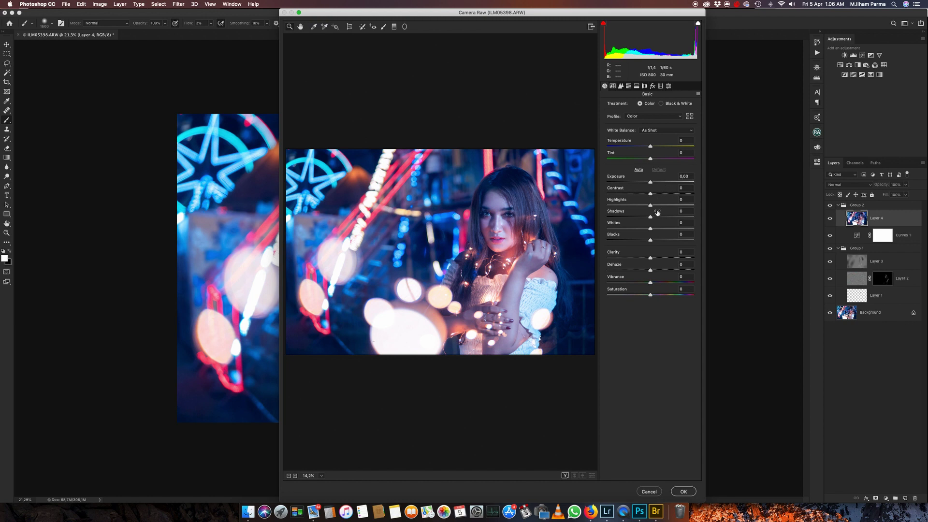
left_click_drag(651, 206, 630, 207)
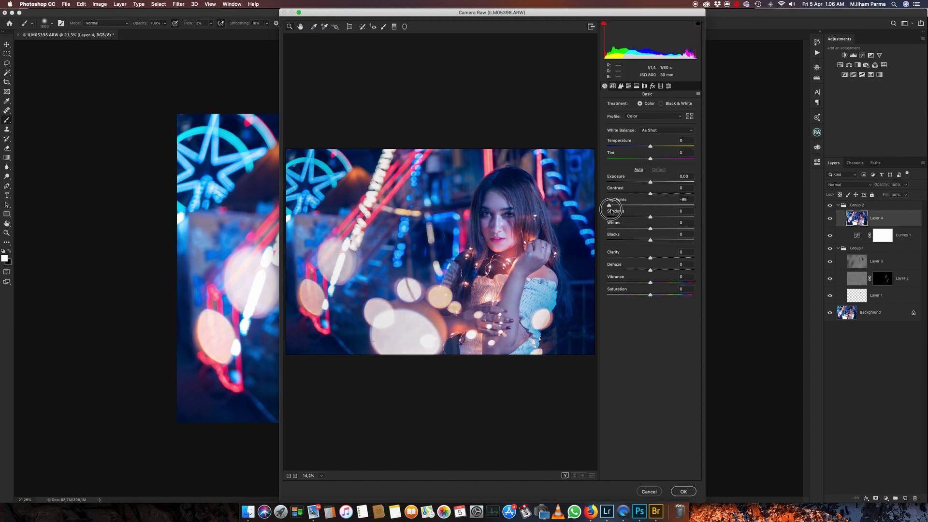
left_click_drag(629, 207, 642, 208)
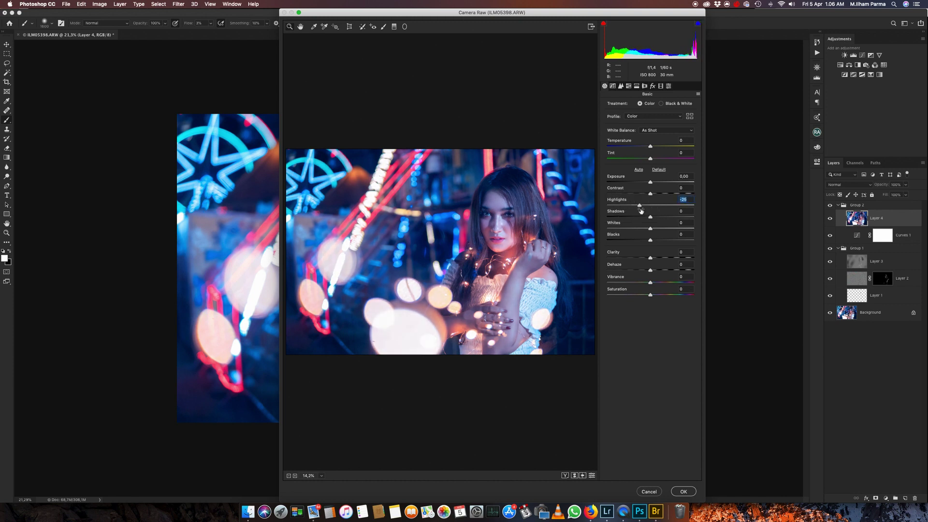
In Camera Raw Calibration, set Blue Primary Hue to -23 and Shadows Tint to +9
left_click(662, 87)
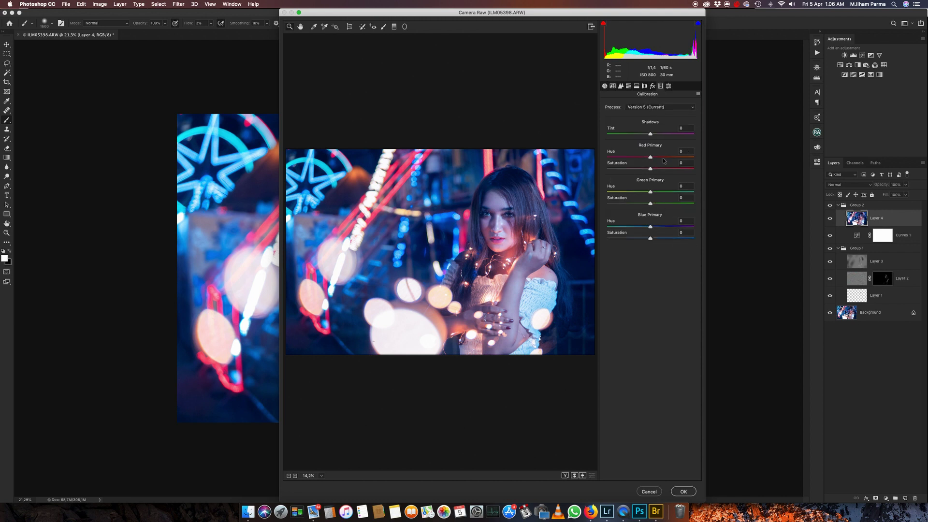
left_click_drag(651, 228, 633, 227)
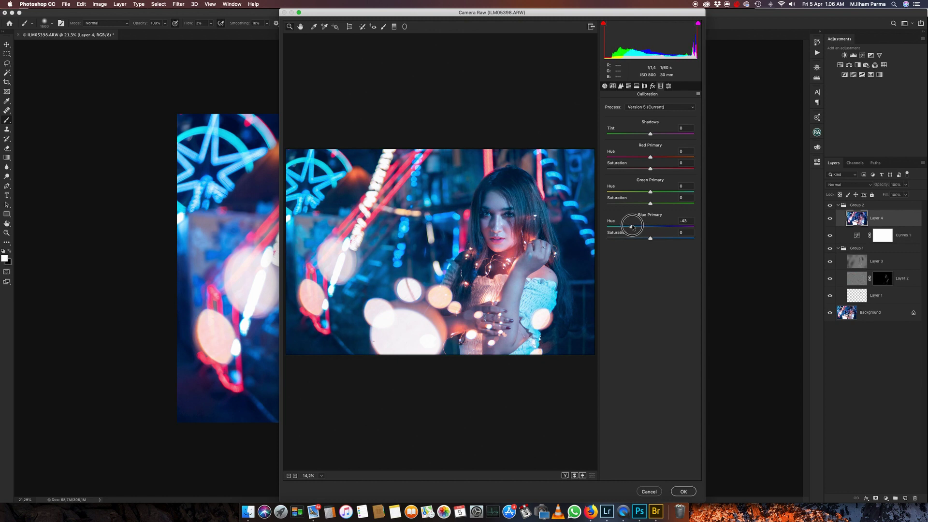
mouse_move(633, 228)
left_mouse_down()
mouse_move(648, 231)
mouse_move(640, 227)
left_mouse_up()
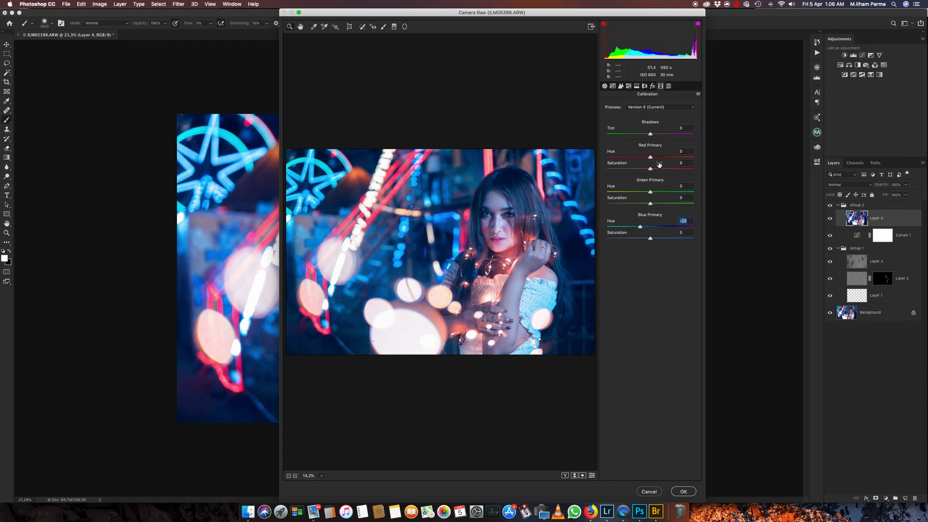
left_click_drag(650, 134, 655, 134)
In the Camera Raw Basic panel, set Vibrance to -16 and Contrast to +8
left_click(605, 86)
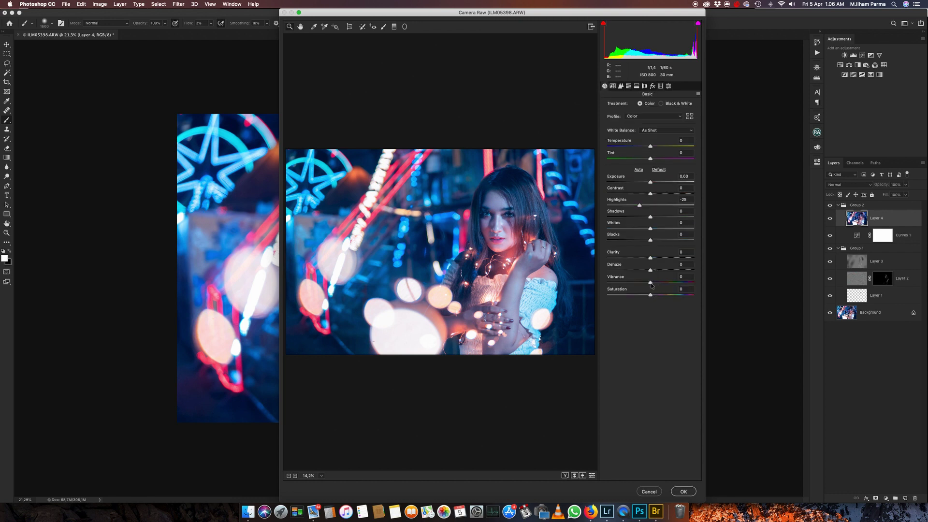
mouse_move(650, 283)
left_mouse_down()
mouse_move(633, 283)
mouse_move(647, 288)
left_mouse_up()
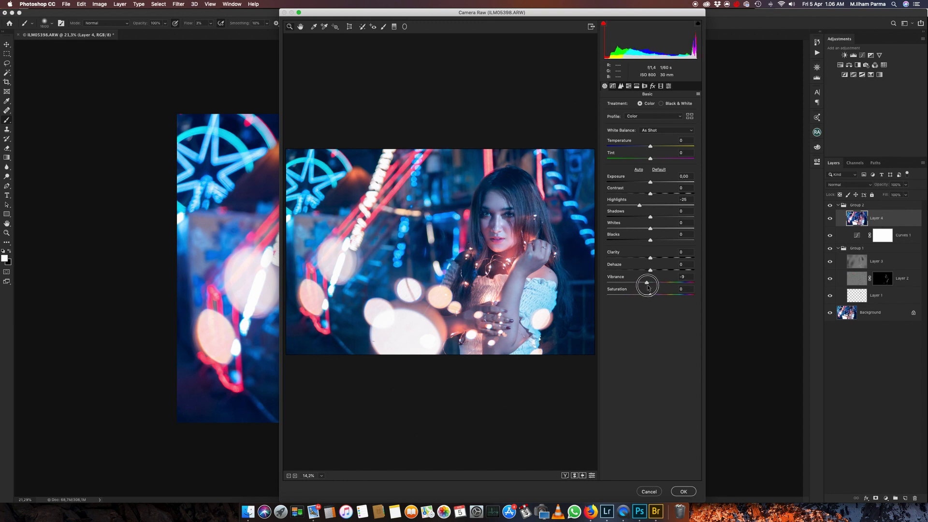
mouse_move(648, 288)
left_mouse_down()
mouse_move(617, 284)
mouse_move(643, 289)
left_mouse_up()
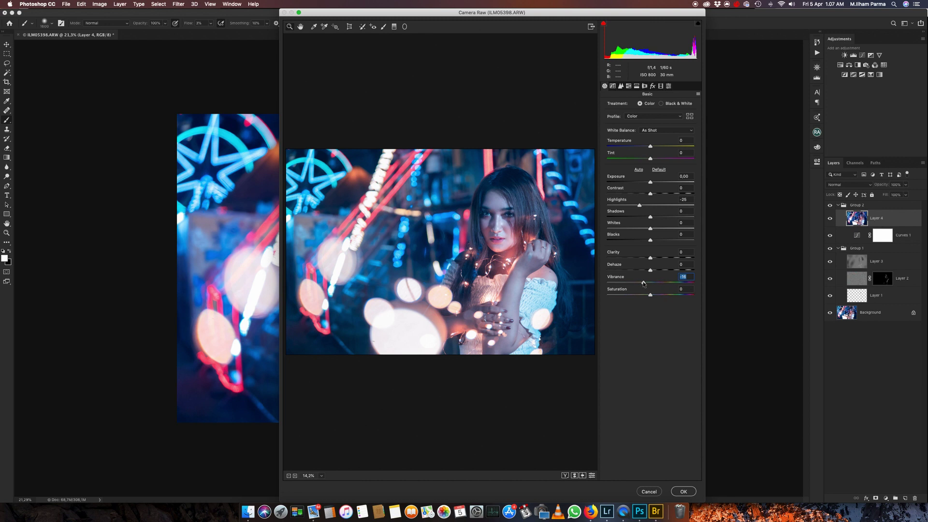
left_click(650, 194)
left_click_drag(651, 194, 637, 226)
left_click(650, 218)
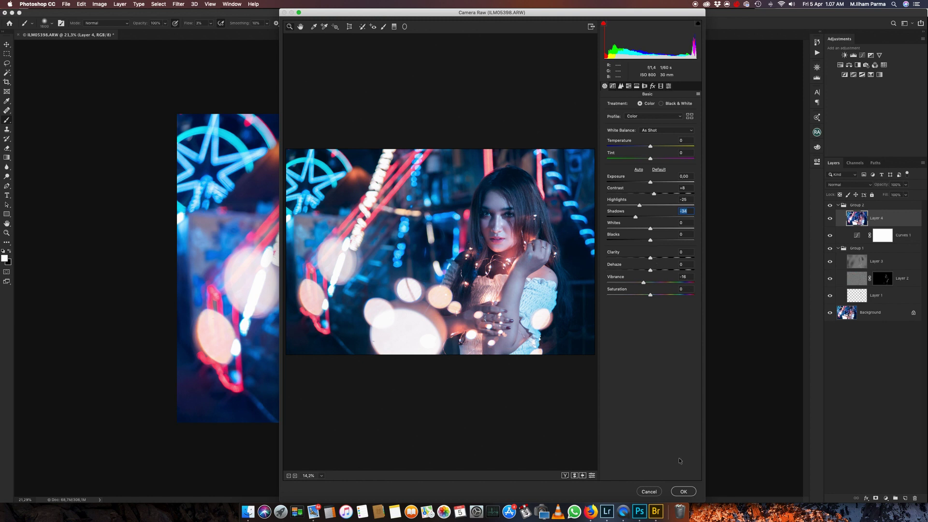
Confirm the Camera Raw grade on Layer 4 and toggle it for a before/after comparison
left_click(683, 492)
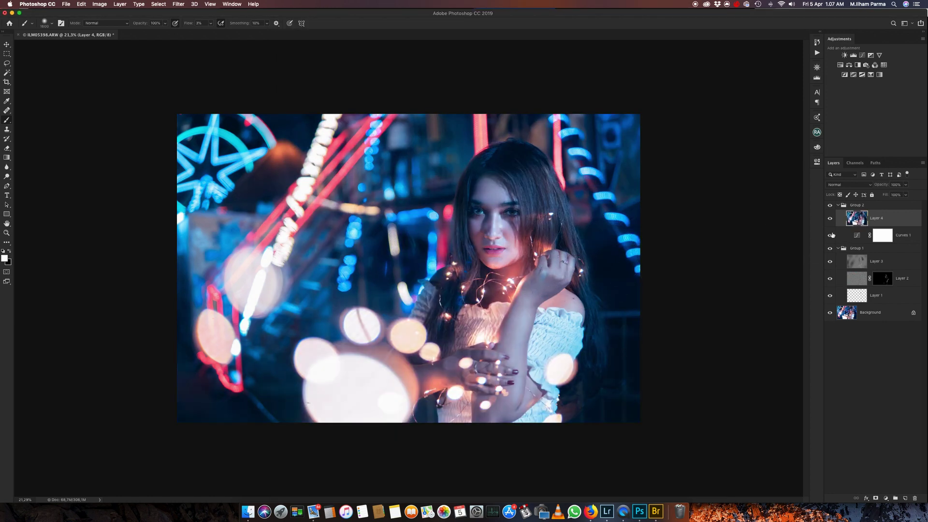
left_click(831, 219)
left_click(831, 219)
left_click(831, 218)
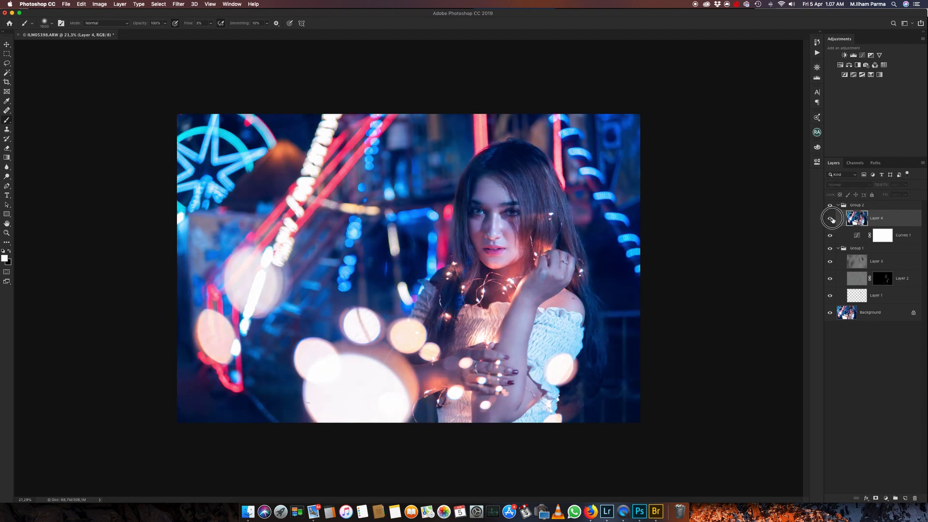
Compare the original Background photo against the full graded result, ending with all layers shown
left_click(830, 313, "alt")
left_click(831, 313, "alt")
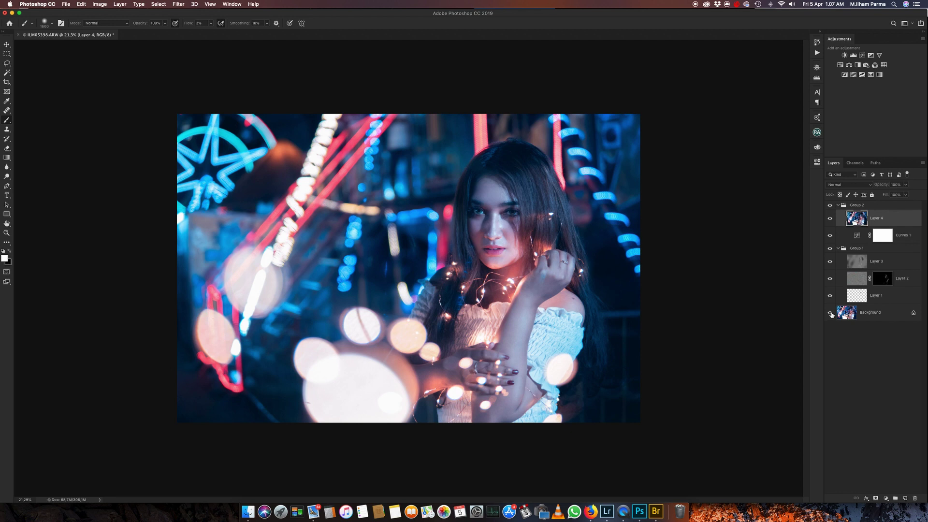
left_click(831, 313, "alt")
left_click(831, 313, "alt")
left_click(831, 314, "alt")
left_click(830, 314, "alt")
scroll(616, 254, "down", 5)
scroll(584, 343, "up", 4)
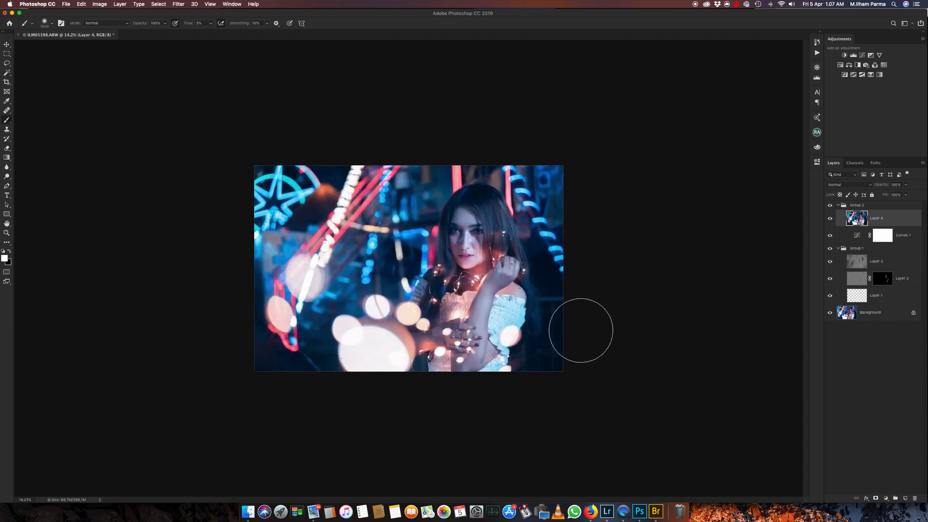
scroll(604, 358, "up", 1)
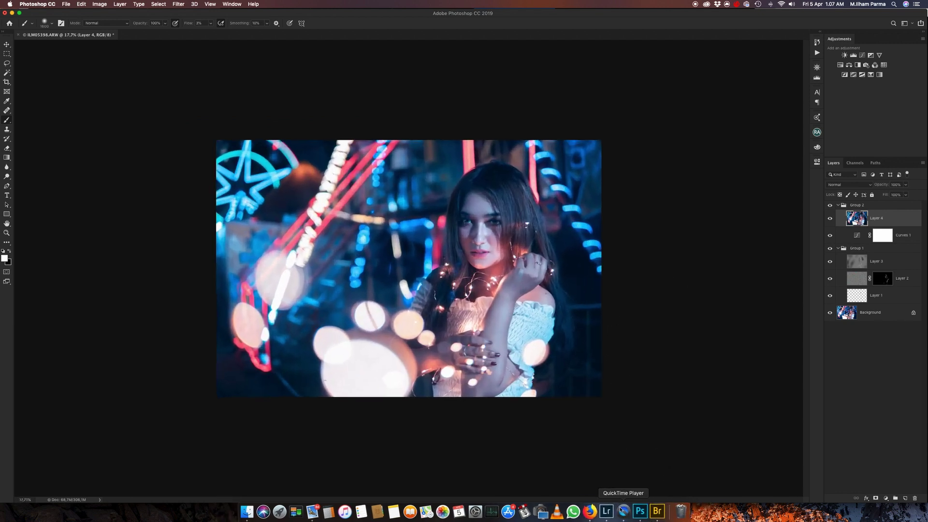
Reset the portrait in Lightroom's Develop module and reopen the unedited copy in Photoshop
left_click(607, 511)
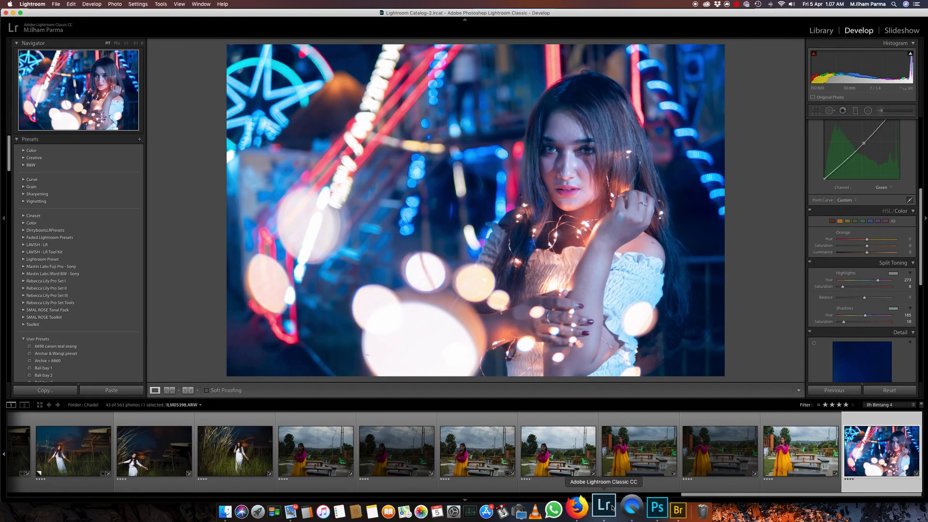
left_click(892, 394)
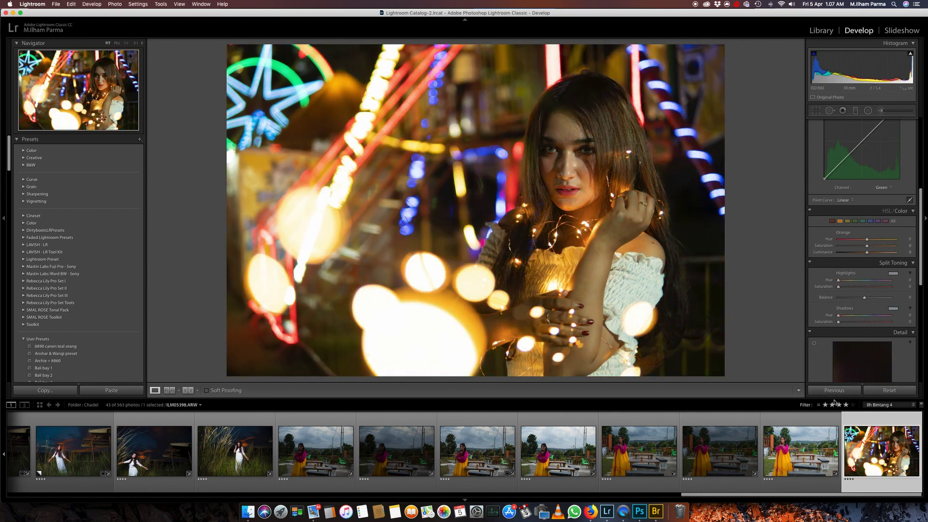
key("super+e")
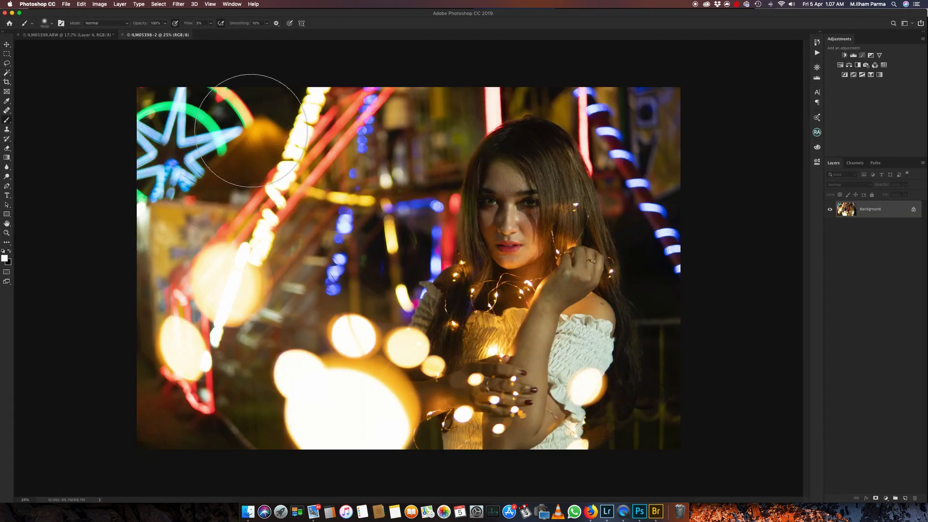
Add Layer 5 above Layer 4 in ILM05398.ARW containing the unedited warm photo
left_click(67, 34)
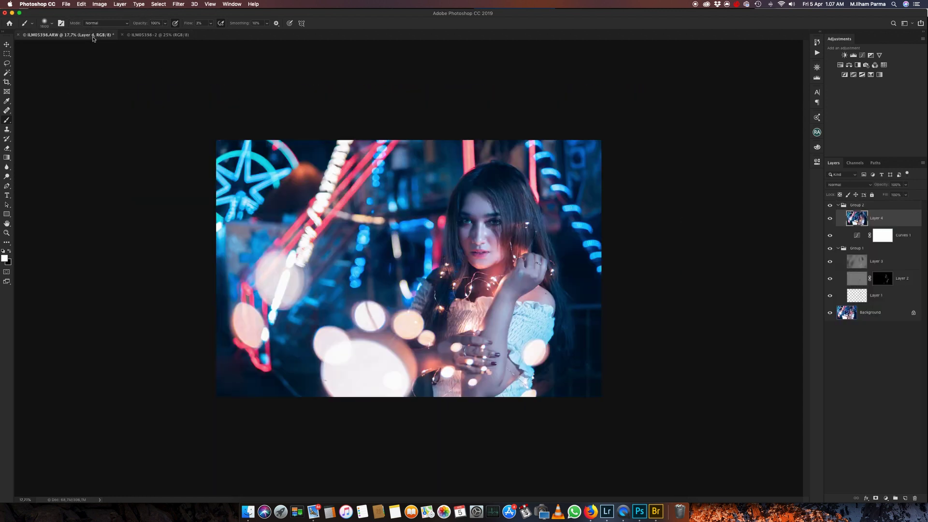
left_click(904, 497)
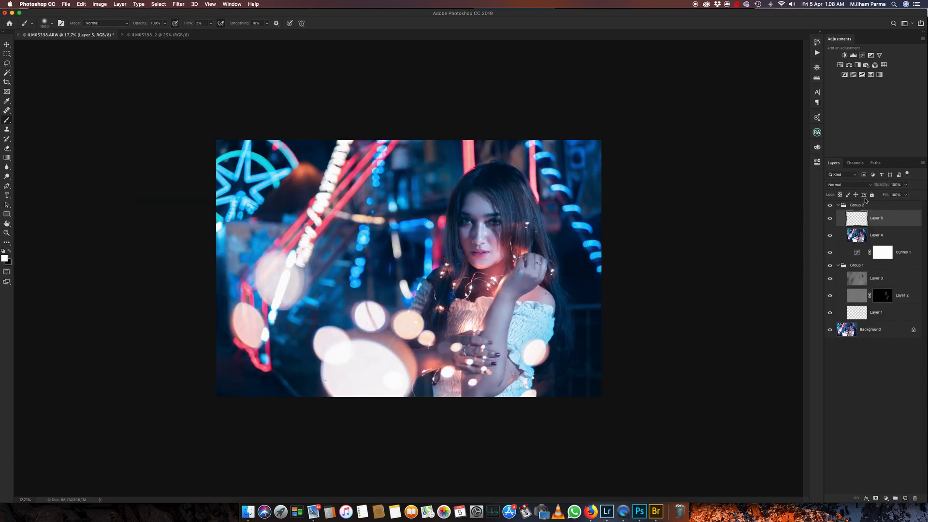
key("ctrl+alt+shift+e")
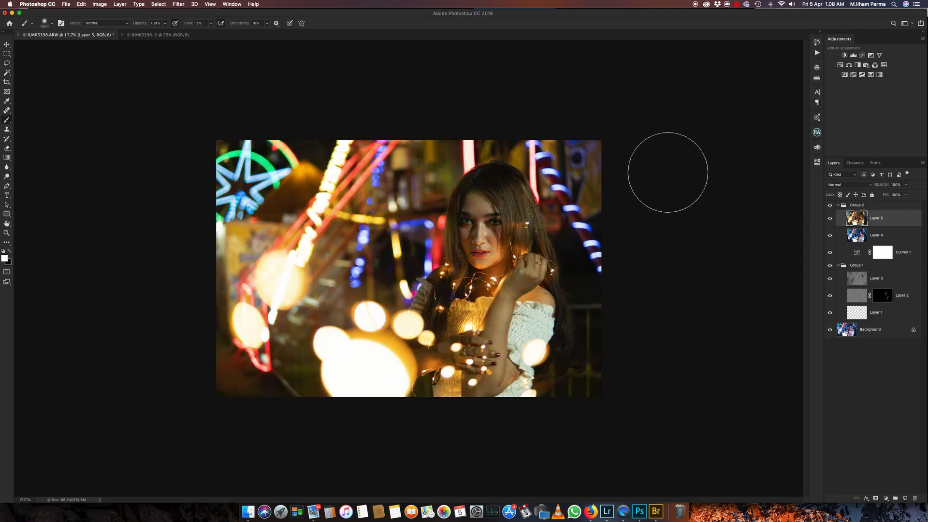
scroll(607, 265, "up", 1)
scroll(595, 203, "up", 1)
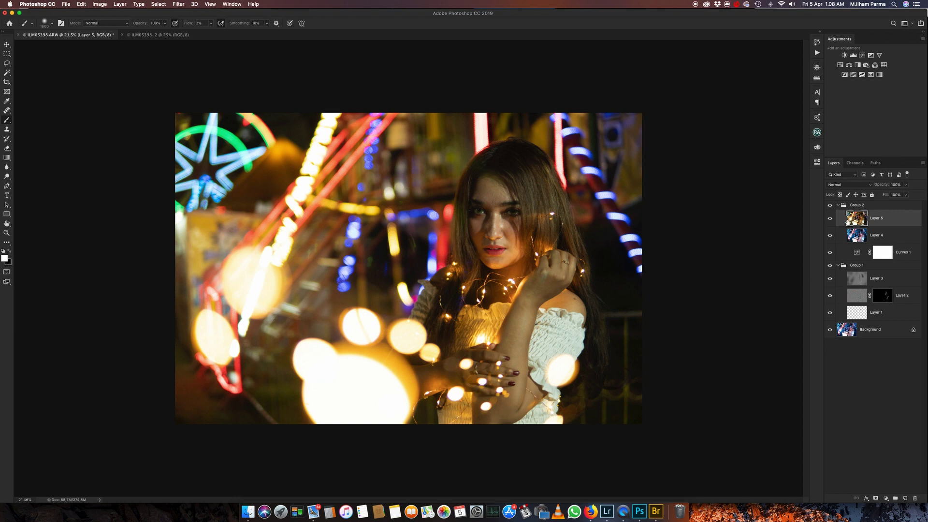
Toggle the warm Layer 5 against the blue grade repeatedly, leaving Layer 5 hidden
left_click(830, 219)
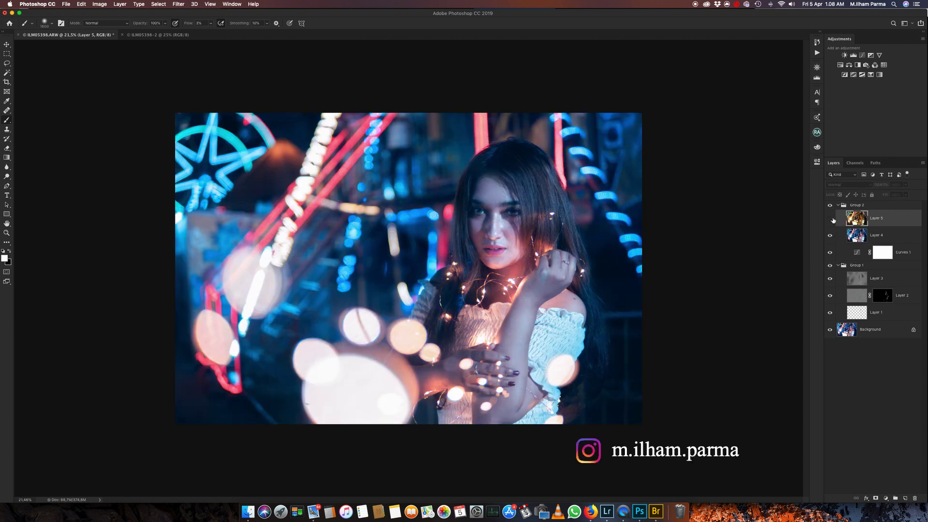
left_click(830, 219)
left_click(830, 220)
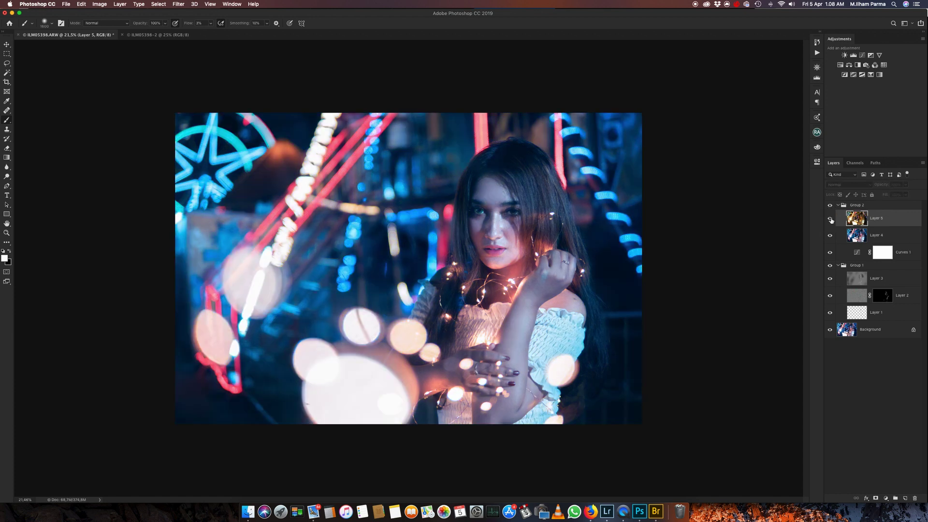
left_click(830, 220)
left_click(829, 221)
left_click(829, 220)
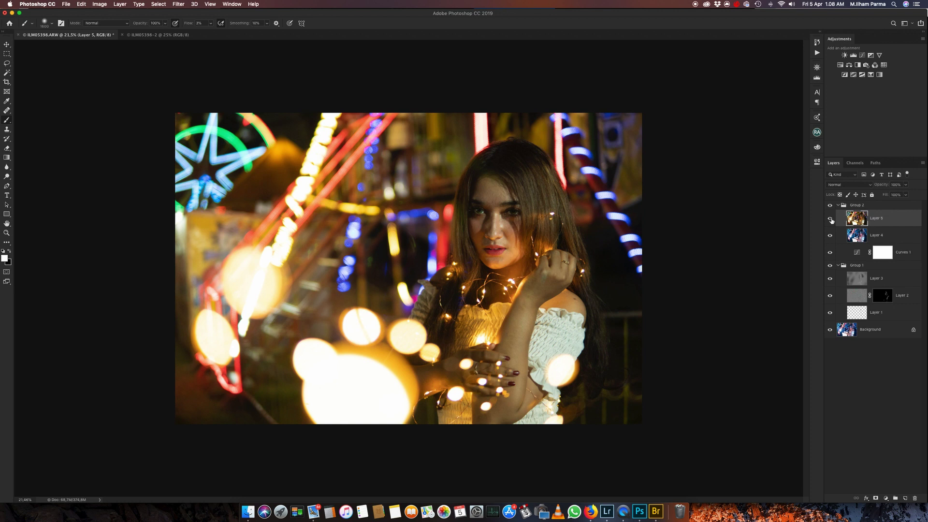
left_click(831, 221)
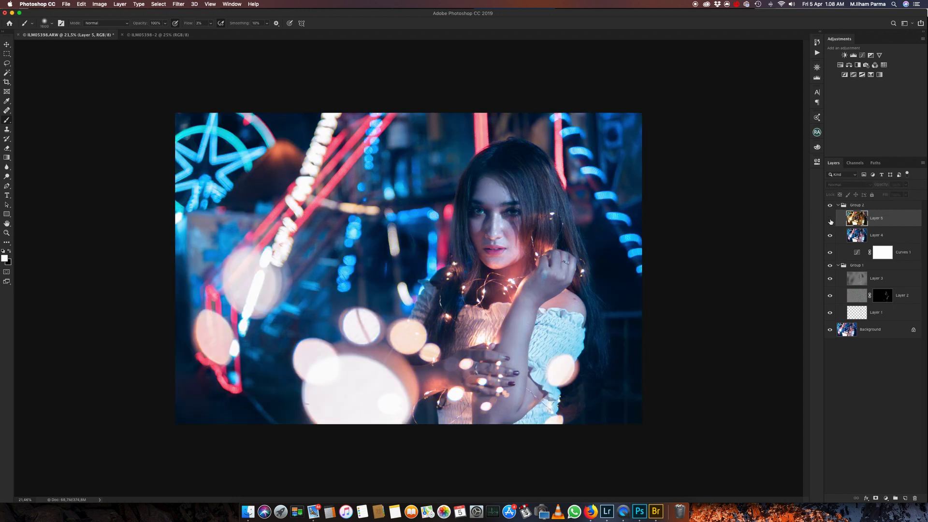
left_click(830, 221)
left_click(831, 221)
left_click(831, 220)
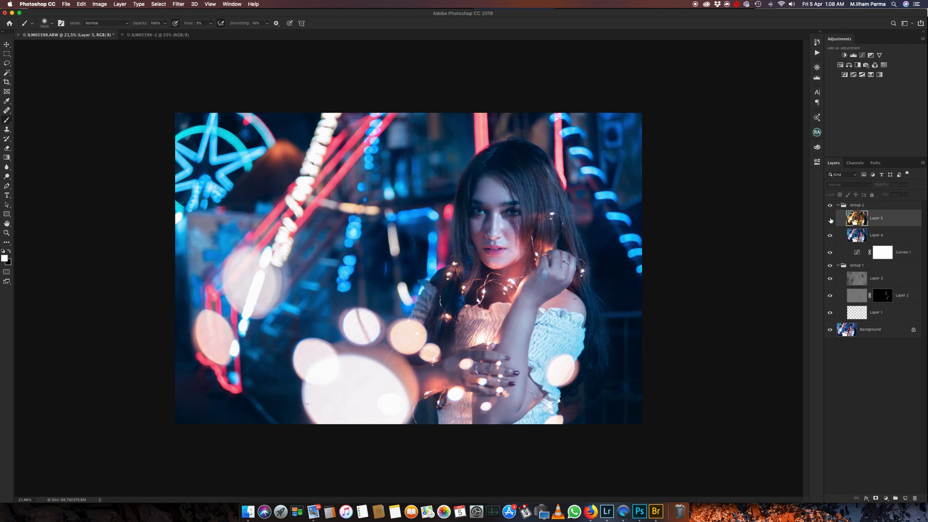